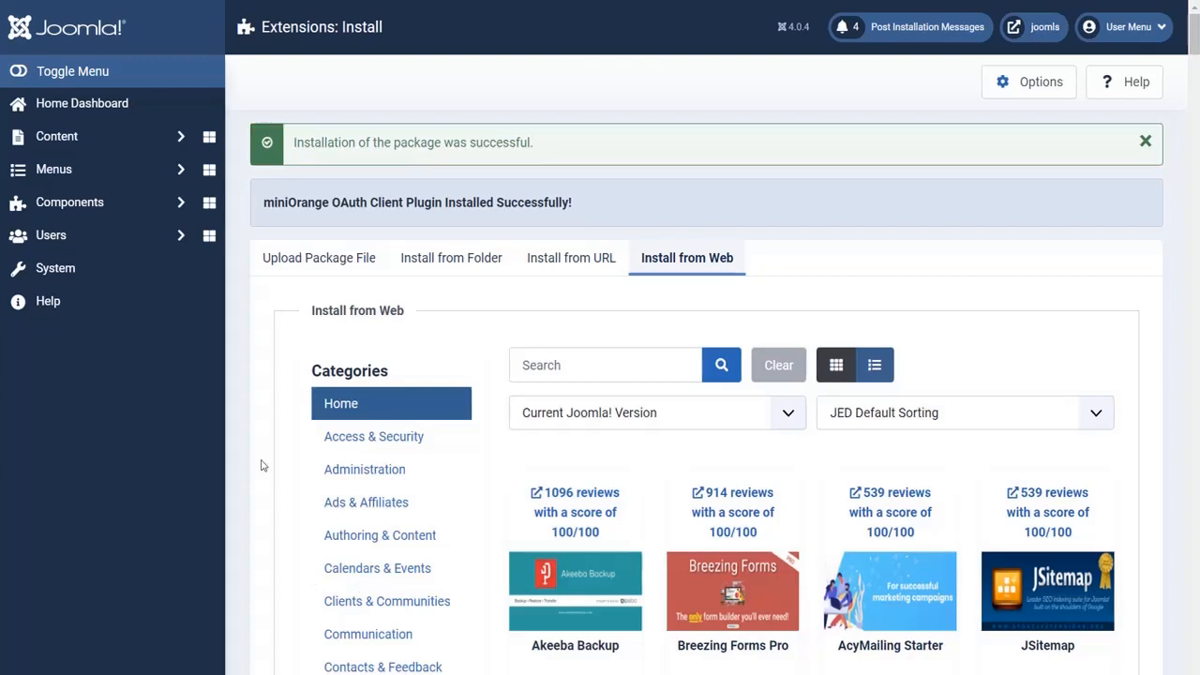
Open the miniOrange OAuth Client's Configure OAuth page and dismiss the plugin tour.
{"action": "left_click", "coordinate": [134, 202]}
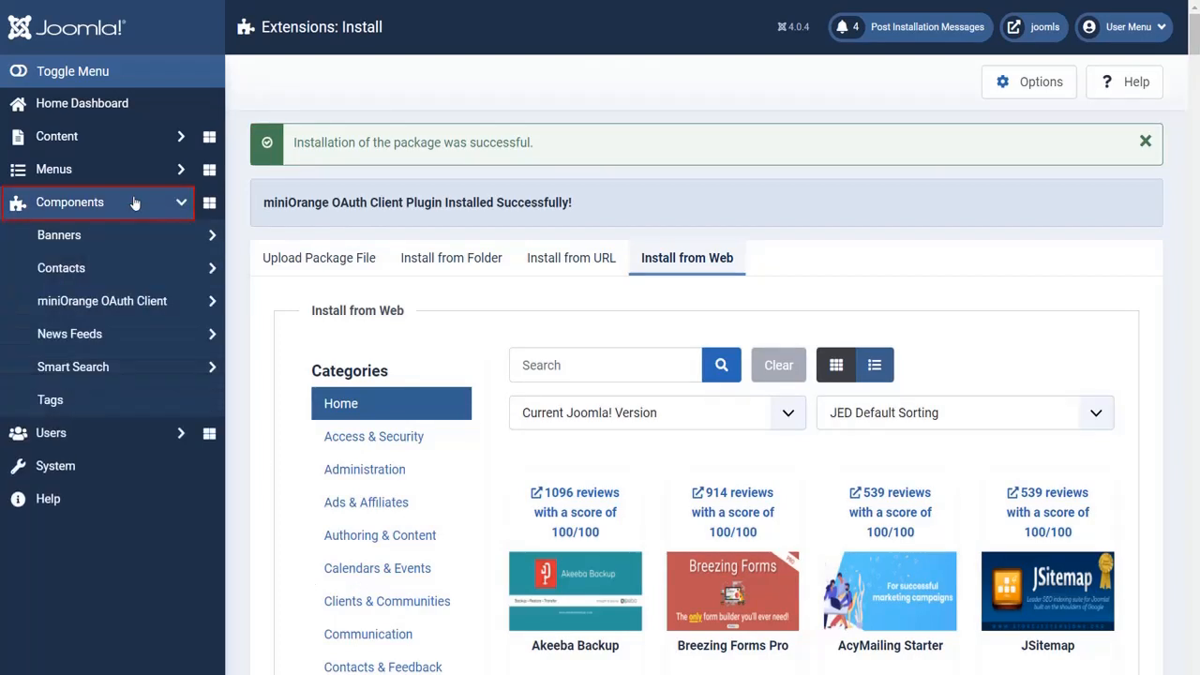
{"action": "left_click", "coordinate": [150, 302]}
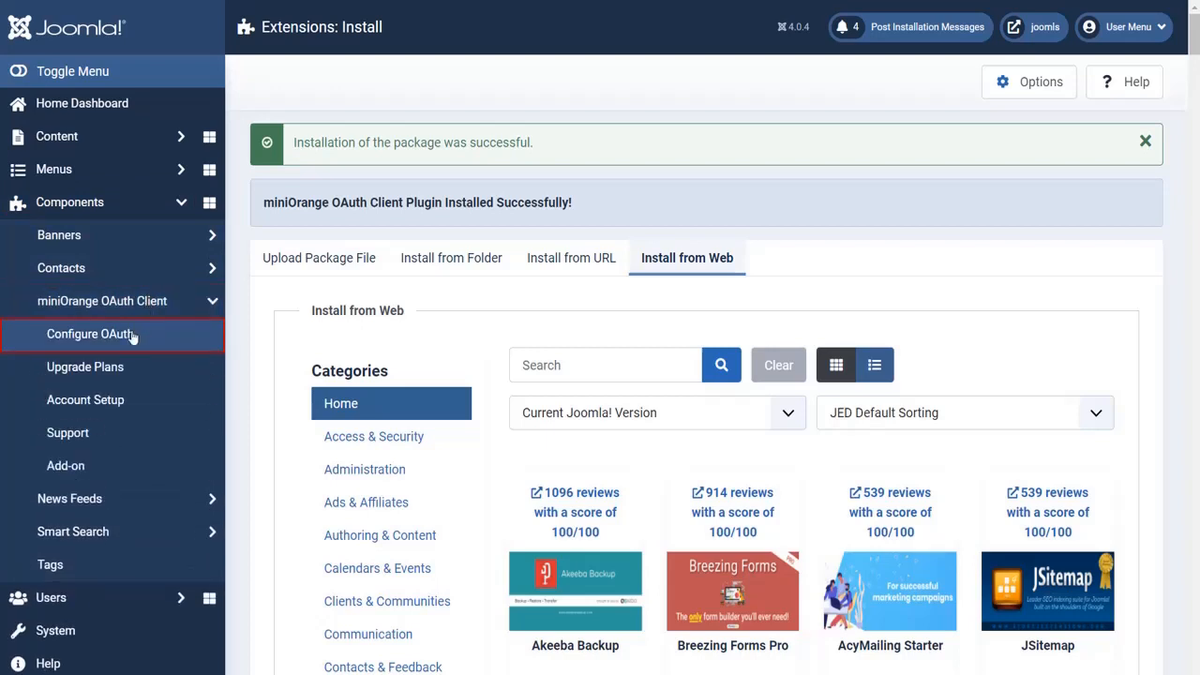
{"action": "left_click", "coordinate": [134, 335]}
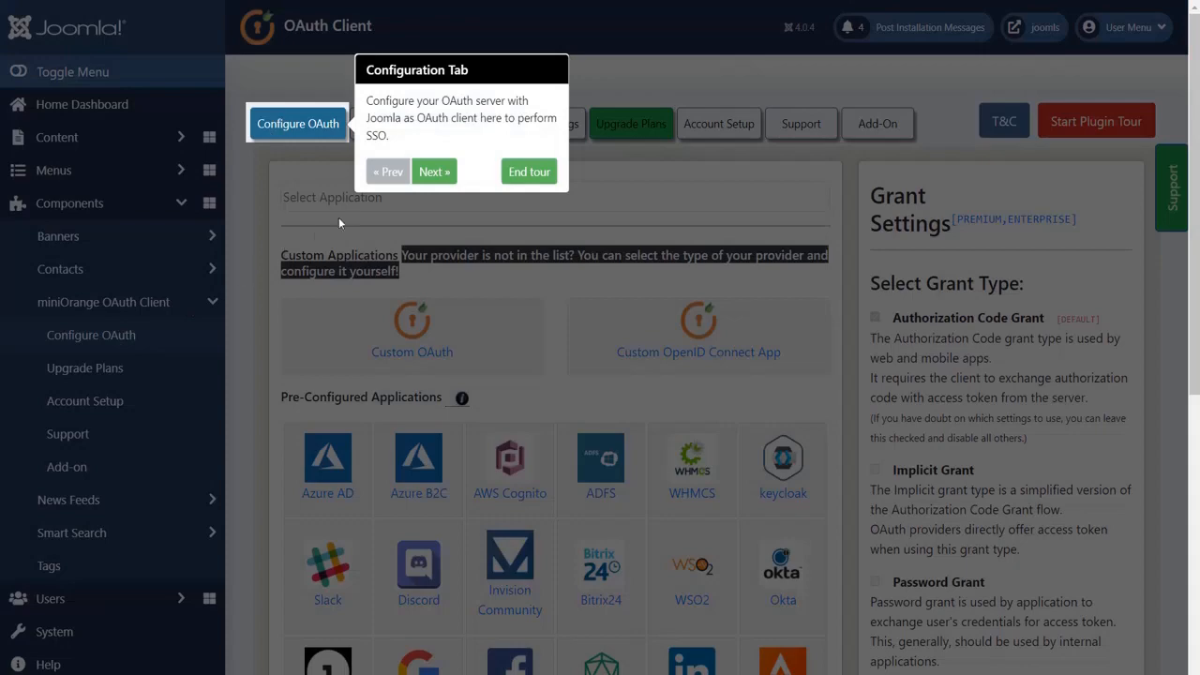
{"action": "left_click", "coordinate": [530, 171]}
Search for 'slack', choose the Slack provider, and begin entering 'slack' as the custom app name.
{"action": "left_click", "coordinate": [522, 198]}
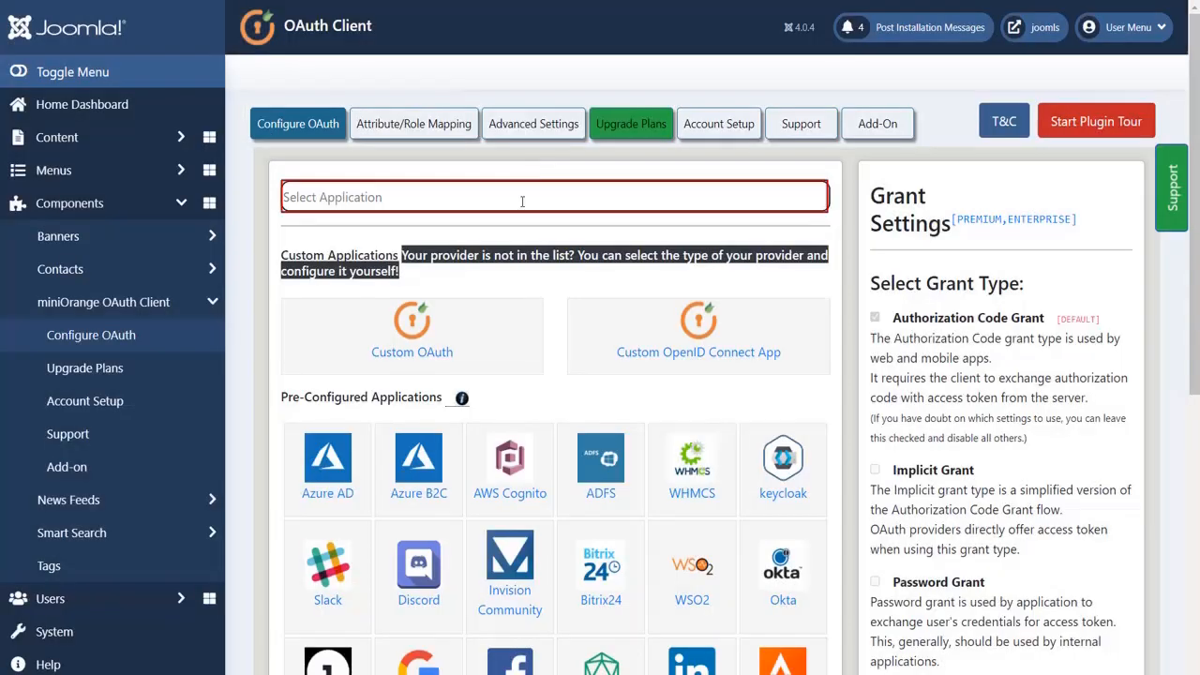
{"action": "type", "text": "slack"}
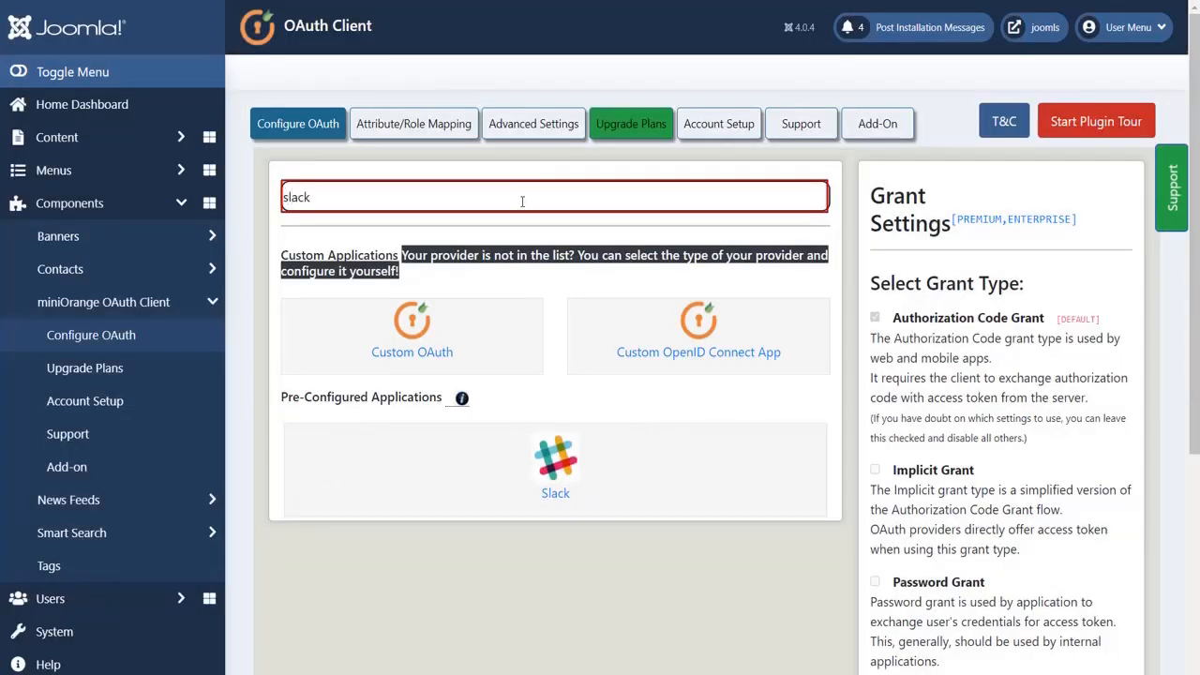
{"action": "left_click", "coordinate": [553, 438]}
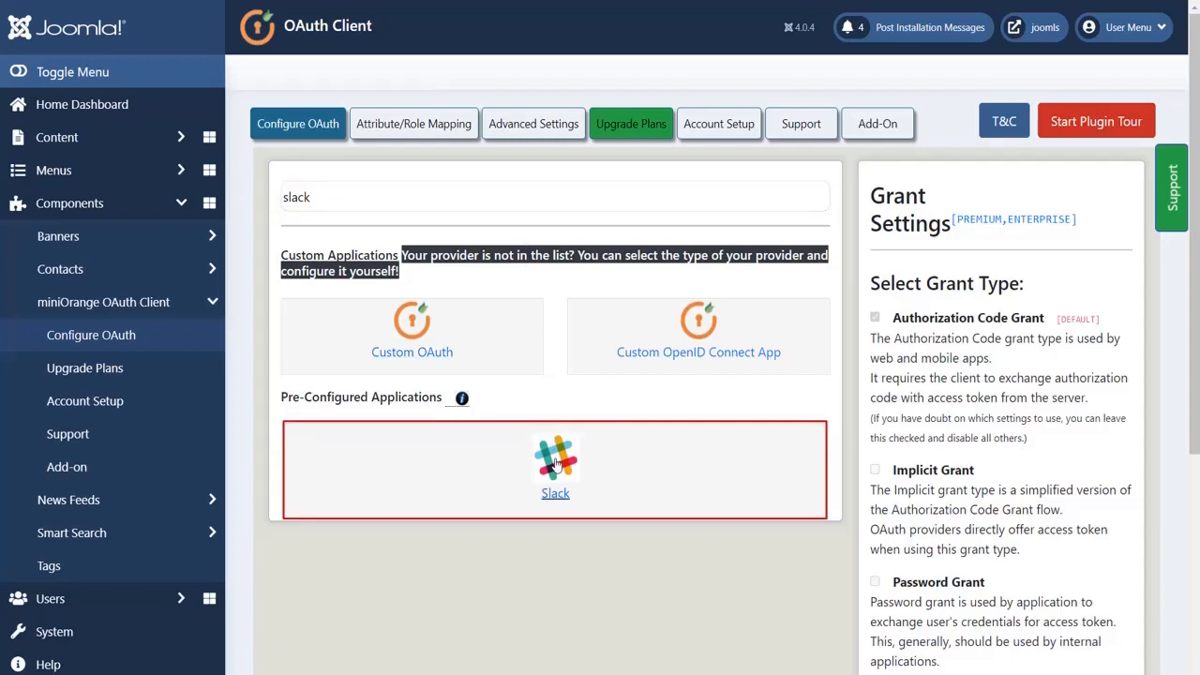
{"action": "left_click", "coordinate": [556, 464]}
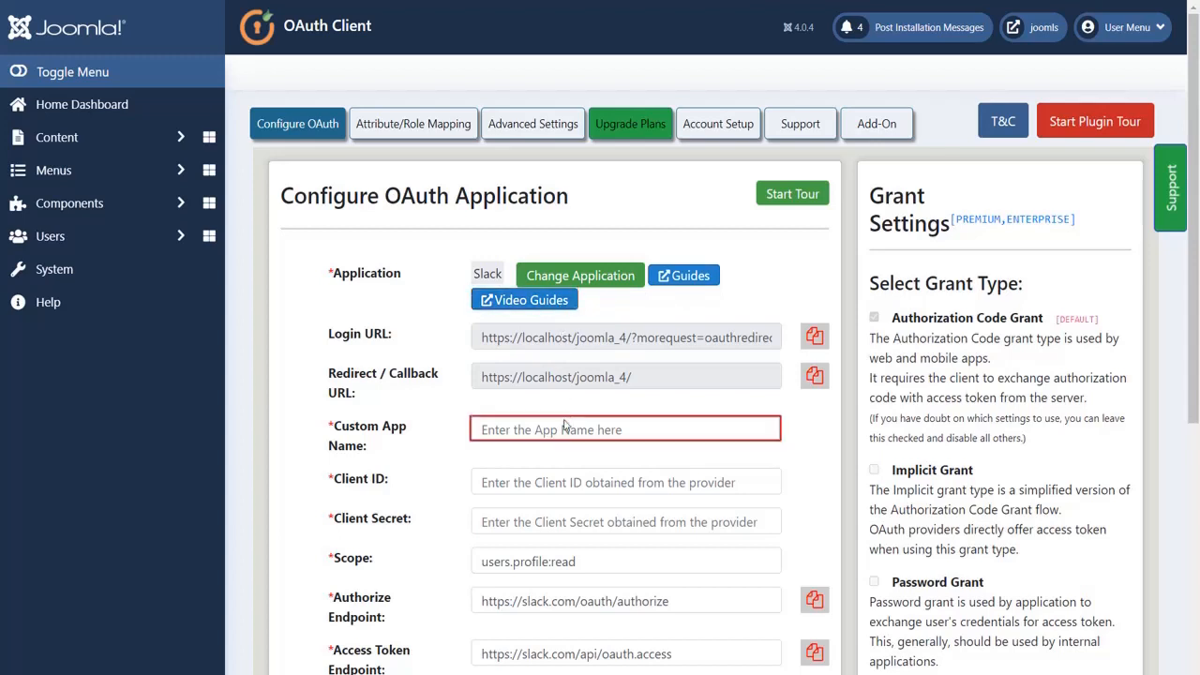
{"action": "type", "text": "slac"}
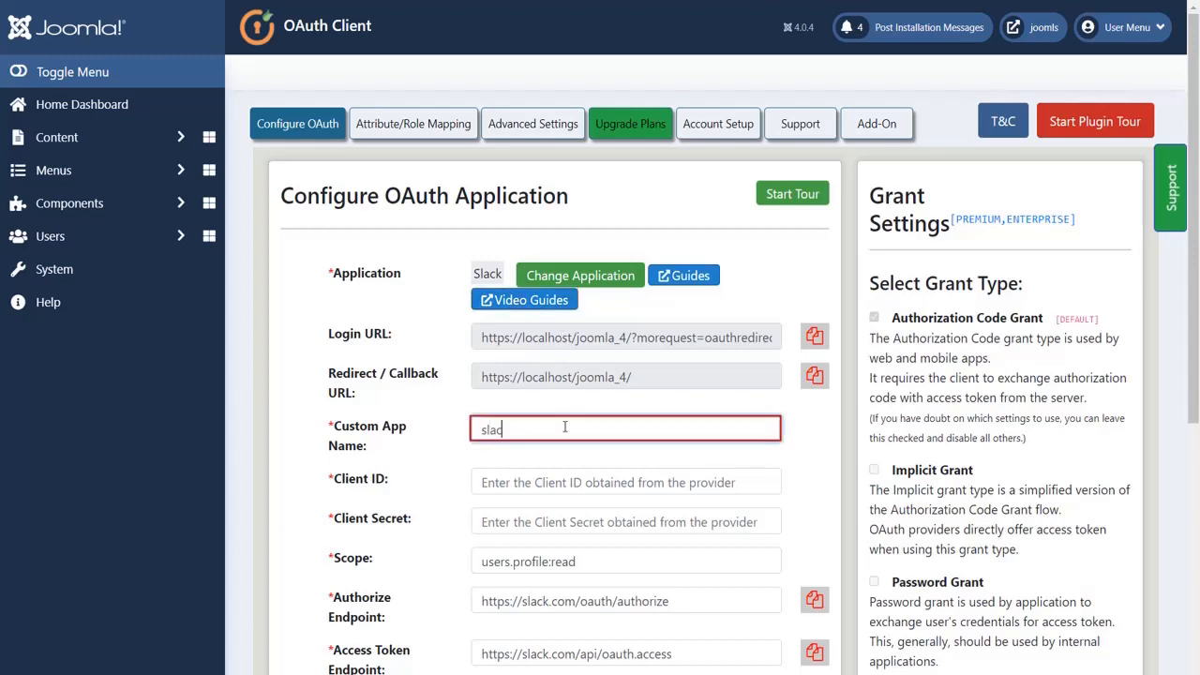
{"action": "type", "text": "k"}
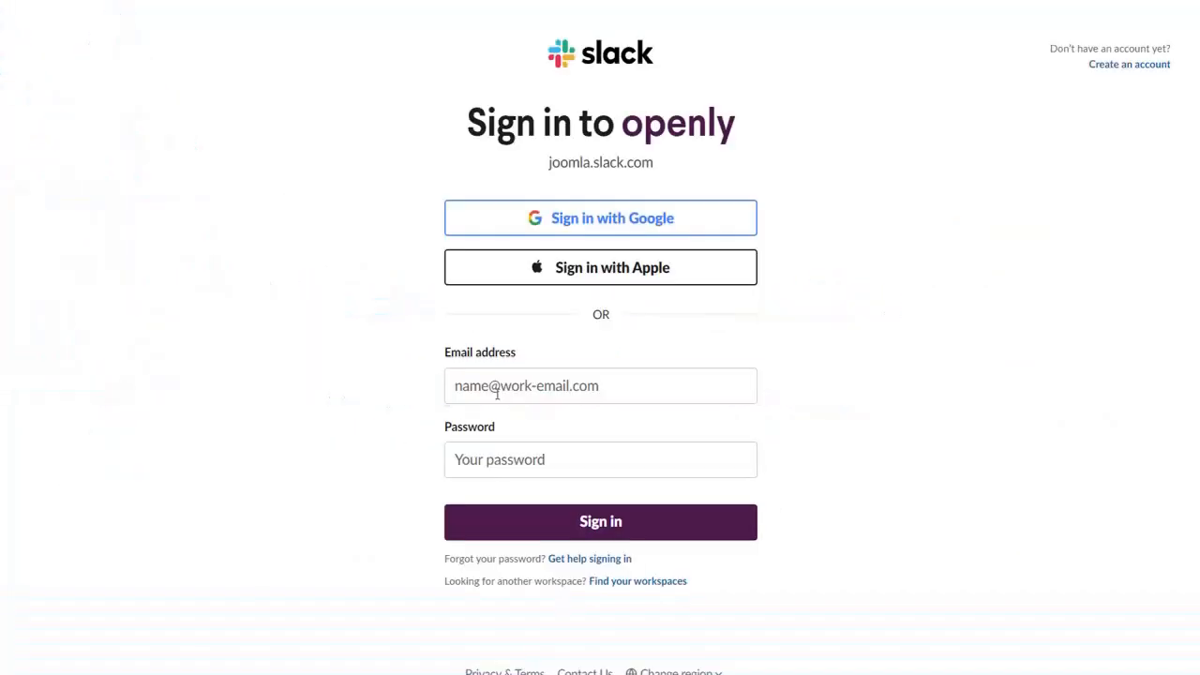
Sign in to Slack API with the account e-mail and password.
{"action": "left_click", "coordinate": [497, 394]}
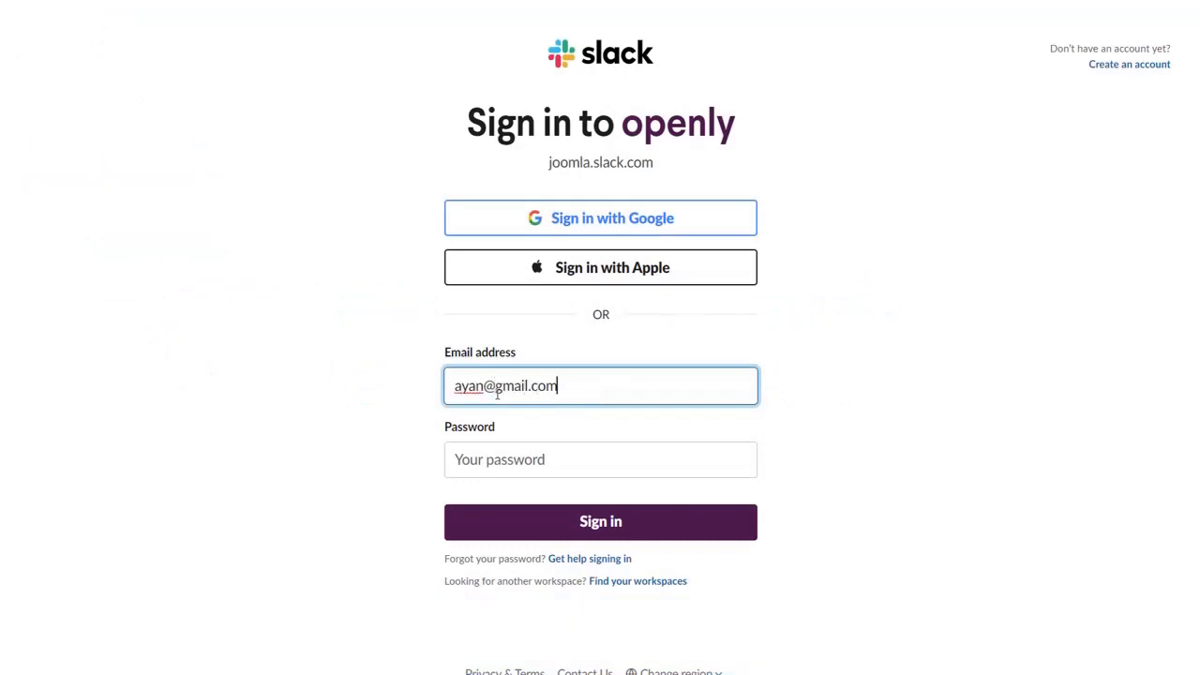
{"action": "left_click", "coordinate": [494, 459]}
{"action": "type", "text": "••••••••••"}
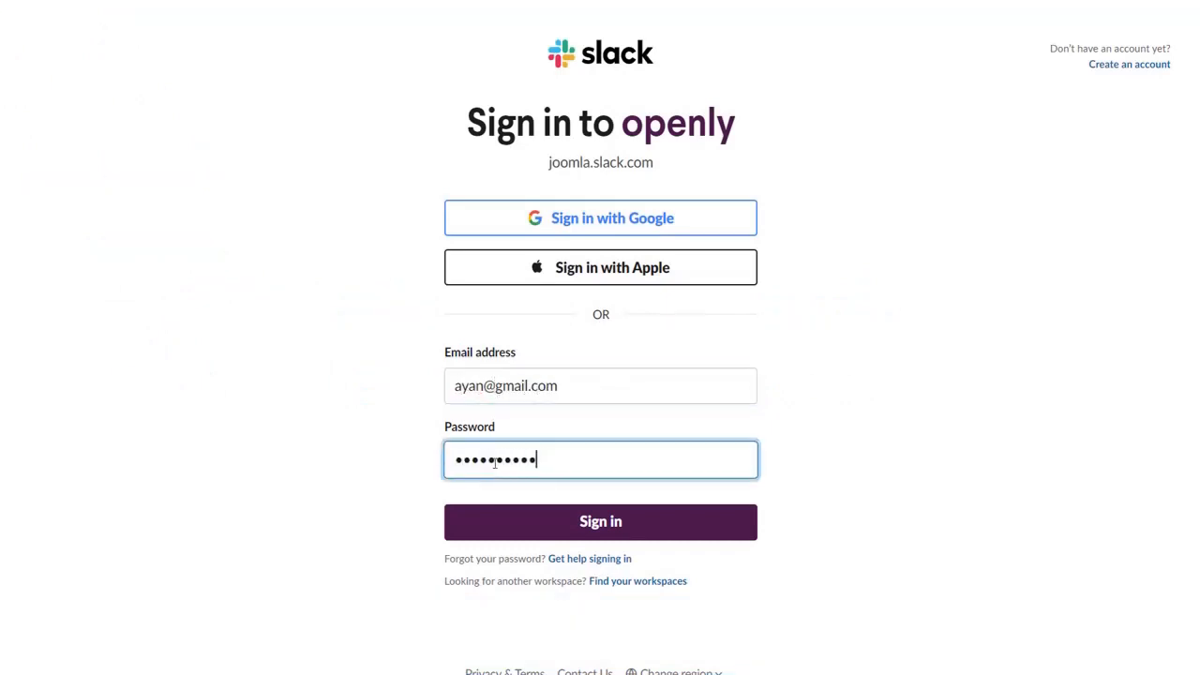
{"action": "type", "text": "••••"}
{"action": "left_click", "coordinate": [530, 530]}
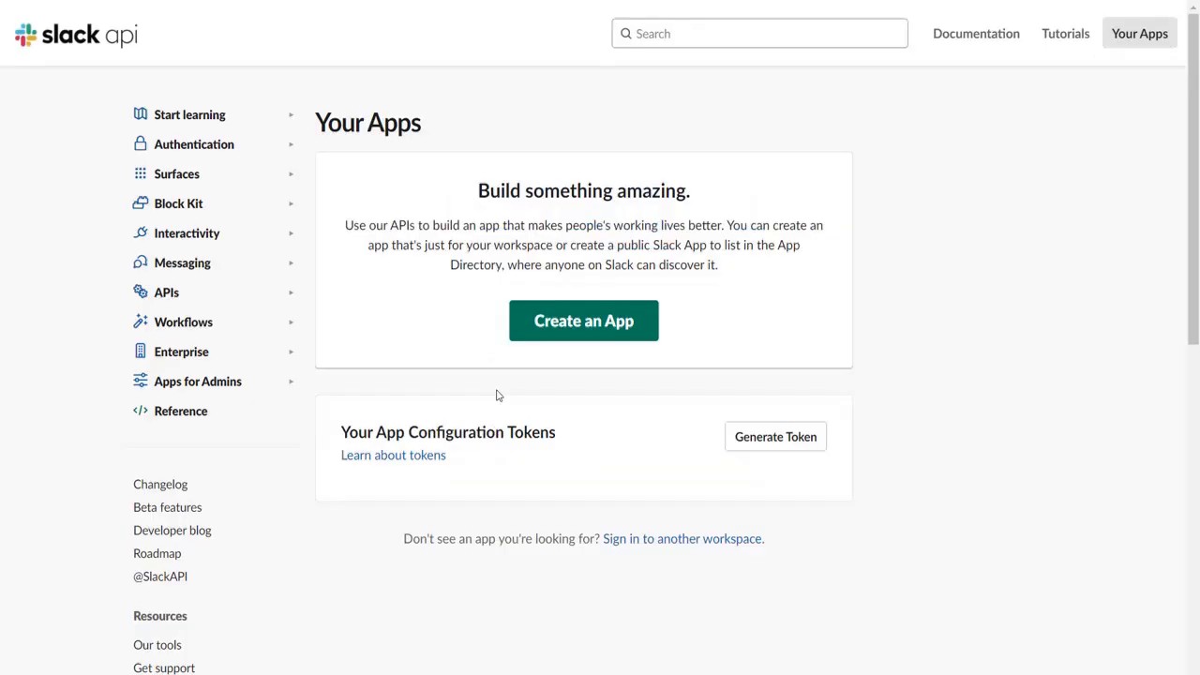
Create a from-scratch app named 'joomla testing' in the first workspace.
{"action": "left_click", "coordinate": [562, 324]}
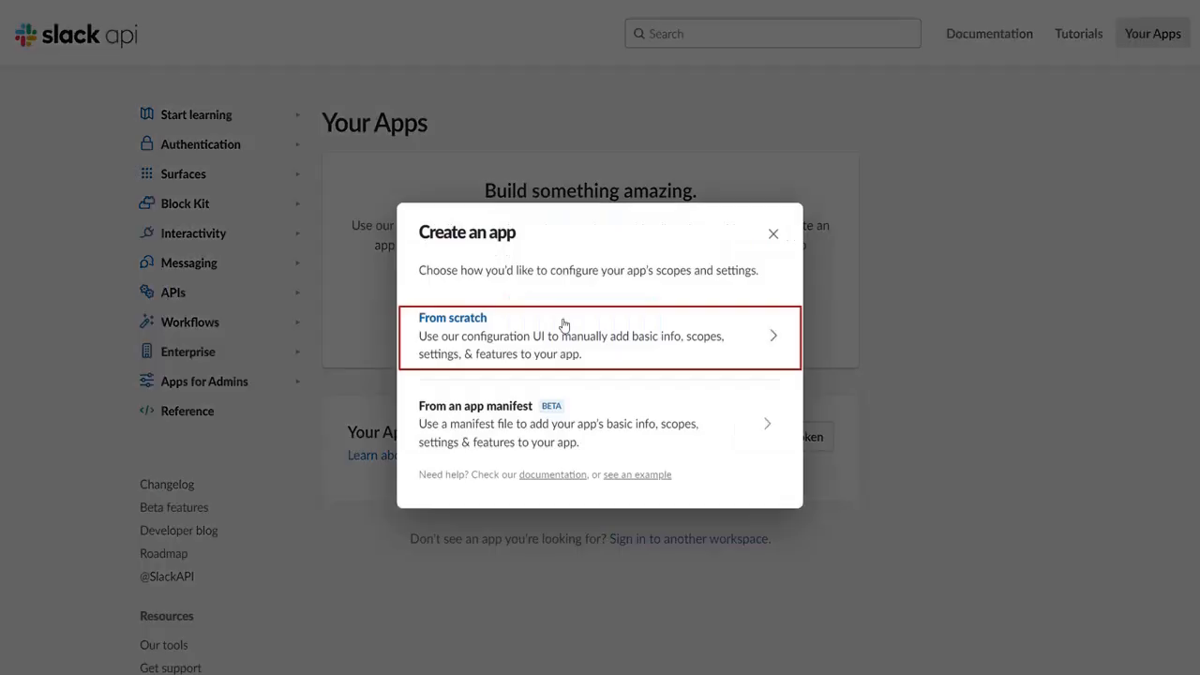
{"action": "left_click", "coordinate": [564, 329]}
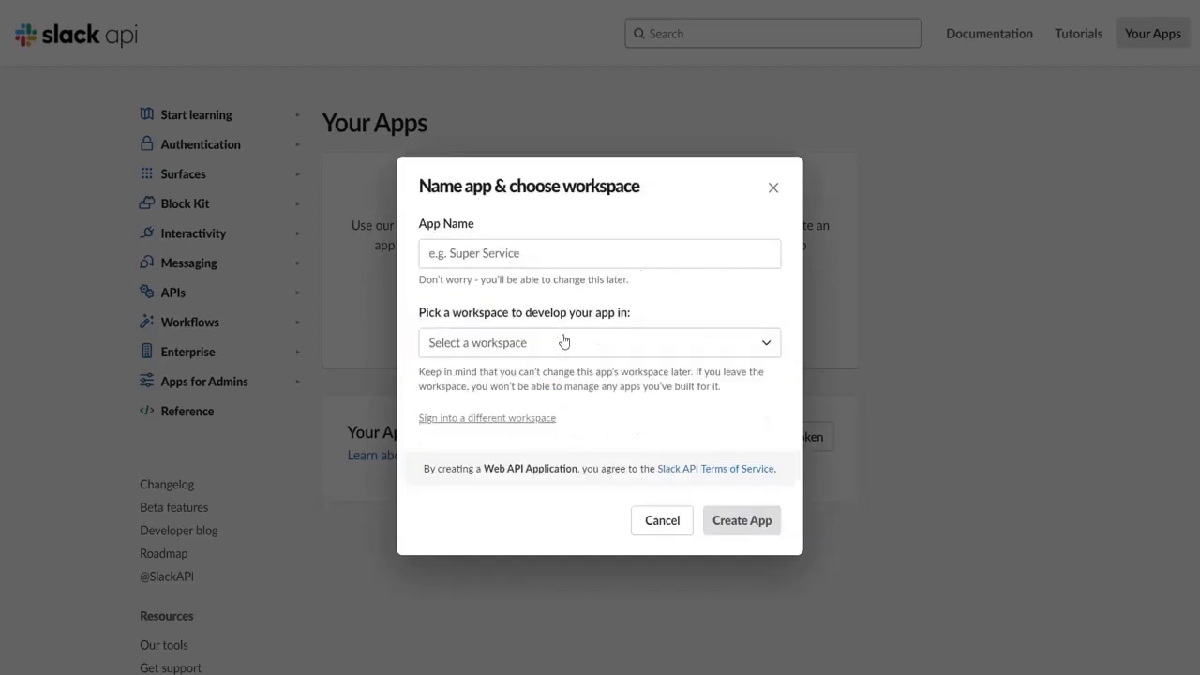
{"action": "left_click", "coordinate": [539, 269]}
{"action": "type", "text": "joomla"}
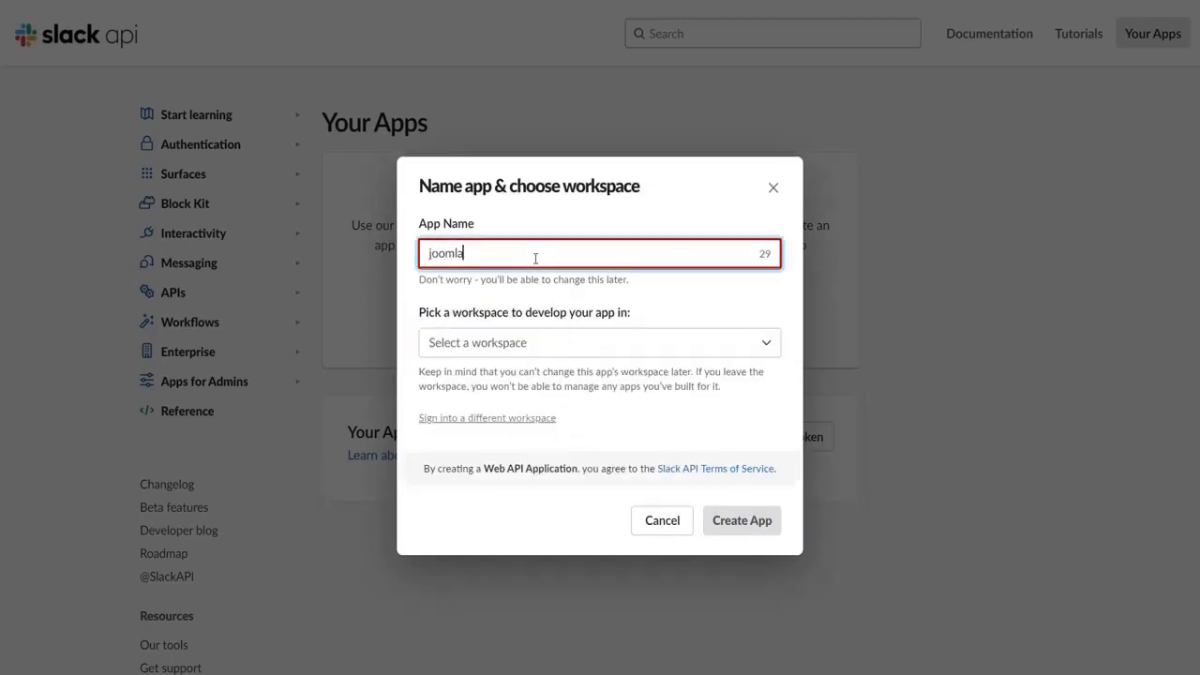
{"action": "type", "text": " testing"}
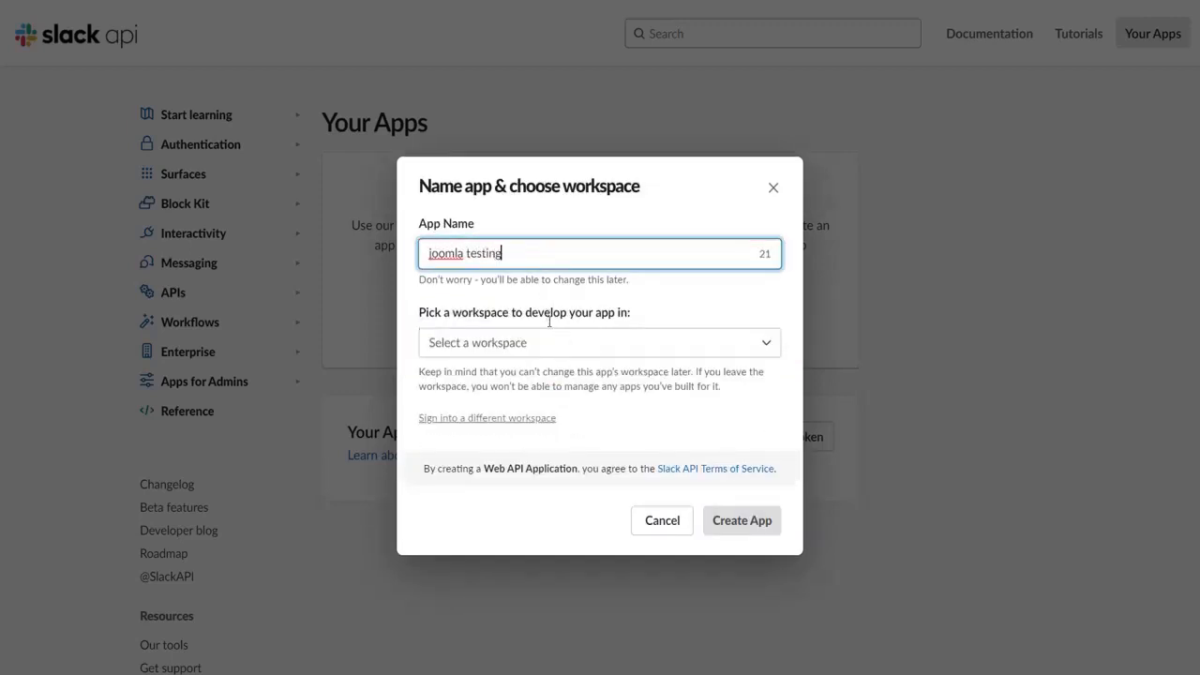
{"action": "left_click", "coordinate": [553, 345]}
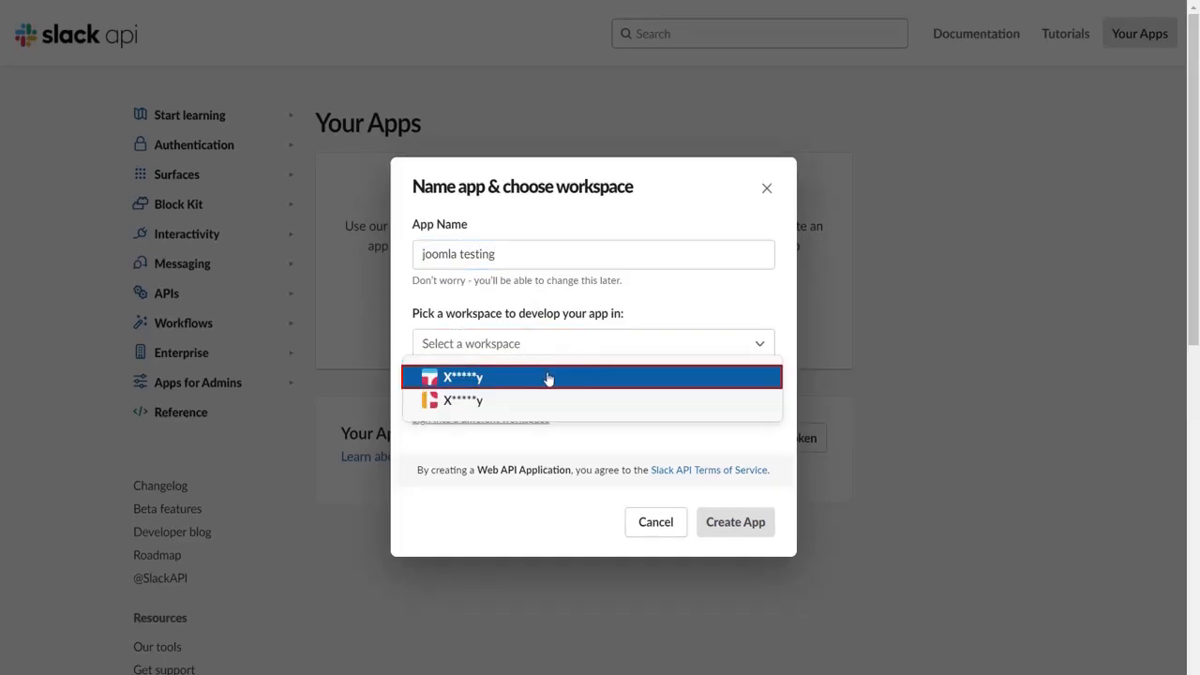
{"action": "left_click", "coordinate": [548, 378]}
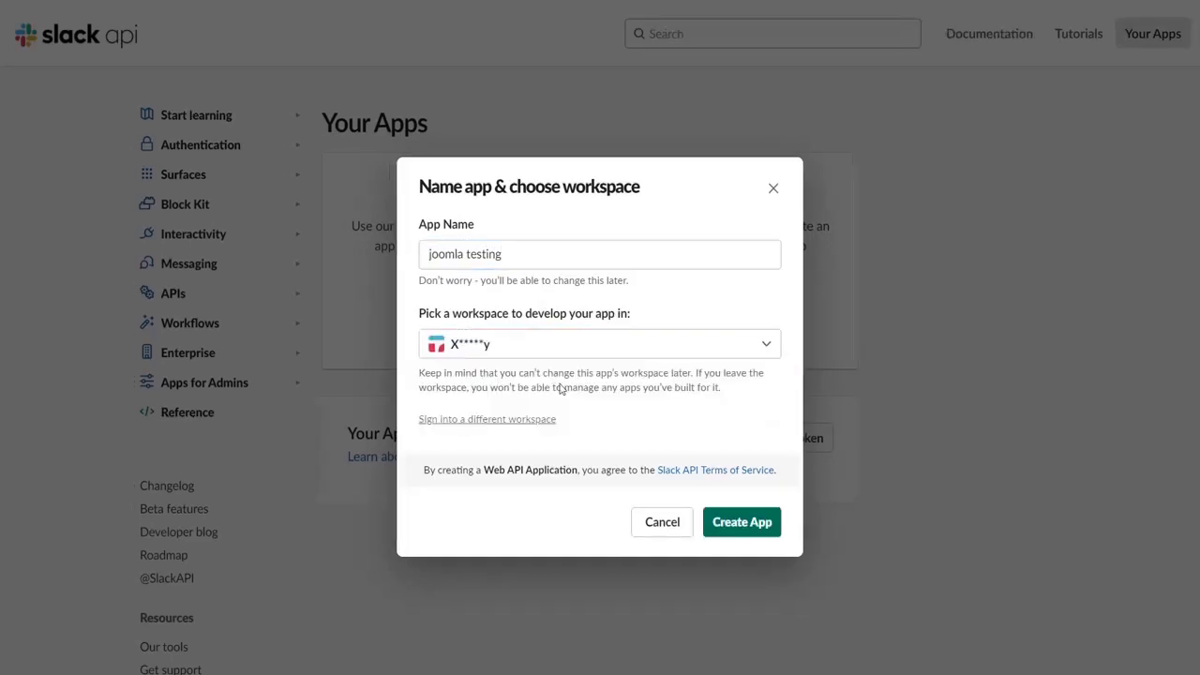
{"action": "left_click", "coordinate": [720, 527]}
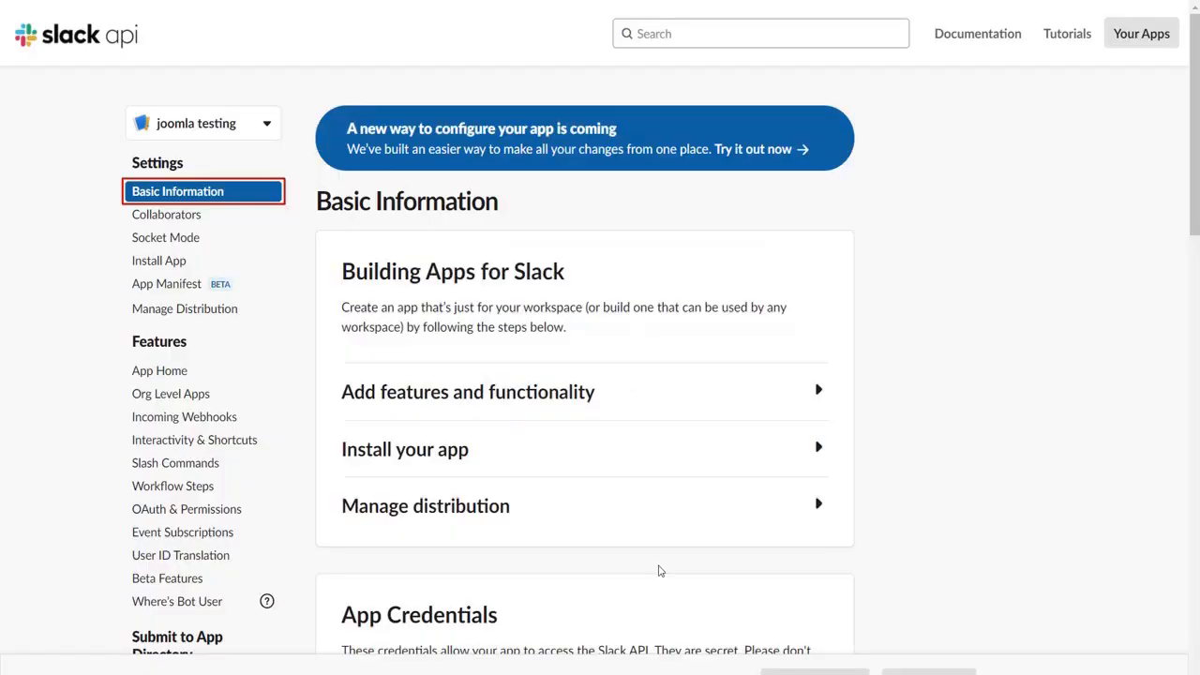
Copy the App Credentials Client ID into Joomla's Client ID field, then reveal the Client Secret.
{"action": "scroll", "coordinate": [658, 570], "scroll_direction": "down", "scroll_amount": 3}
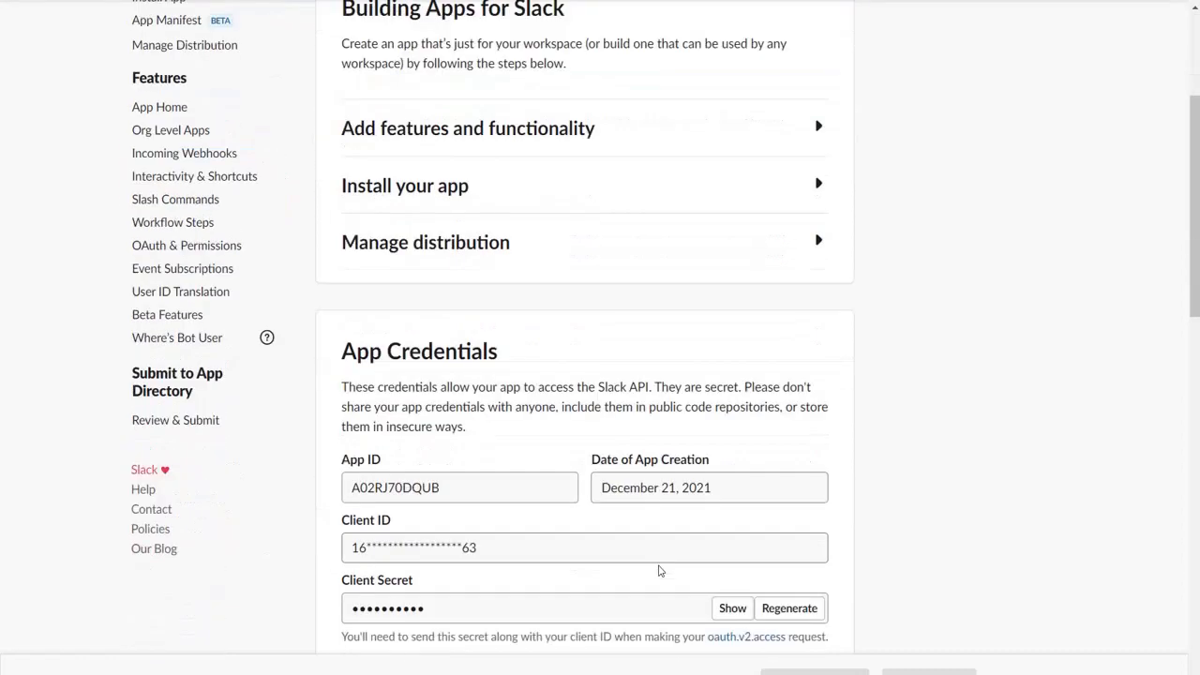
{"action": "scroll", "coordinate": [659, 570], "scroll_direction": "down", "scroll_amount": 4}
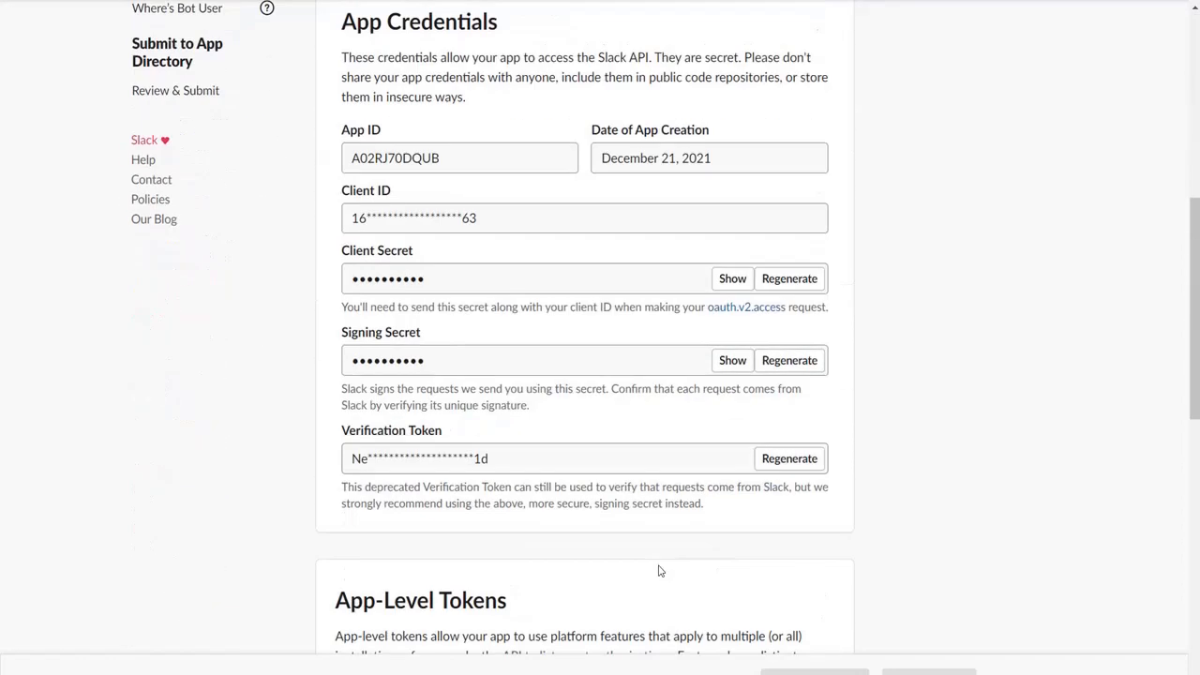
{"action": "left_click", "coordinate": [497, 219]}
{"action": "left_click_drag", "start_coordinate": [497, 220], "coordinate": [353, 211]}
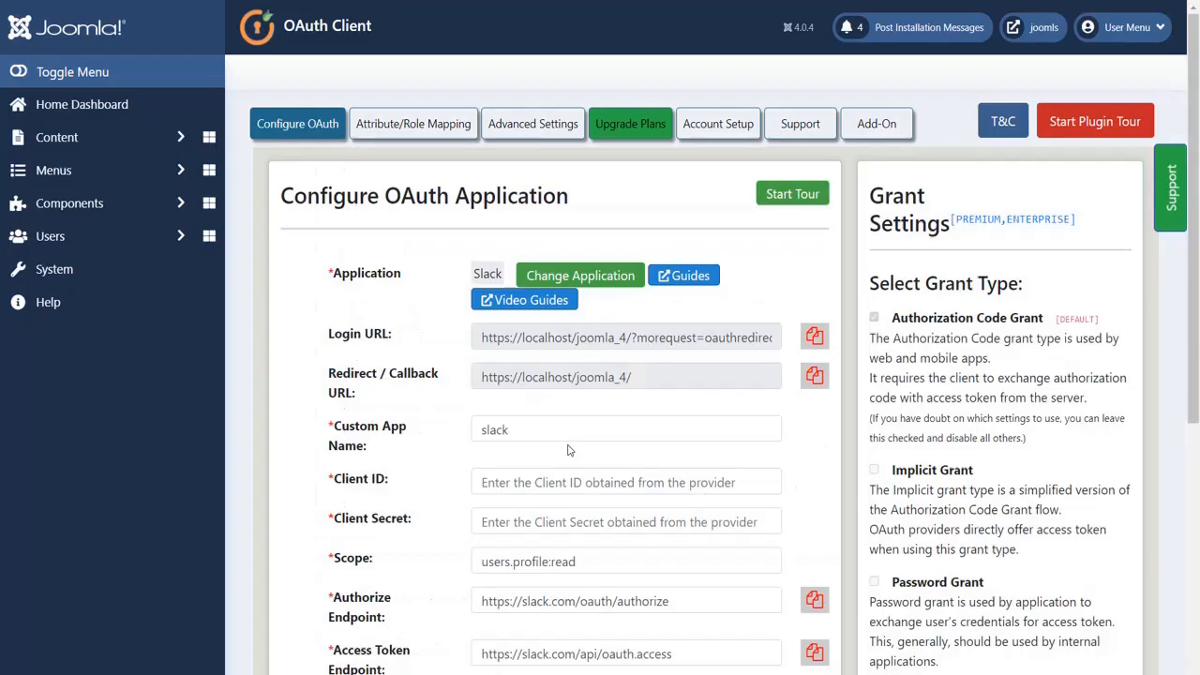
{"action": "left_click", "coordinate": [568, 483]}
{"action": "key", "text": "ctrl+v"}
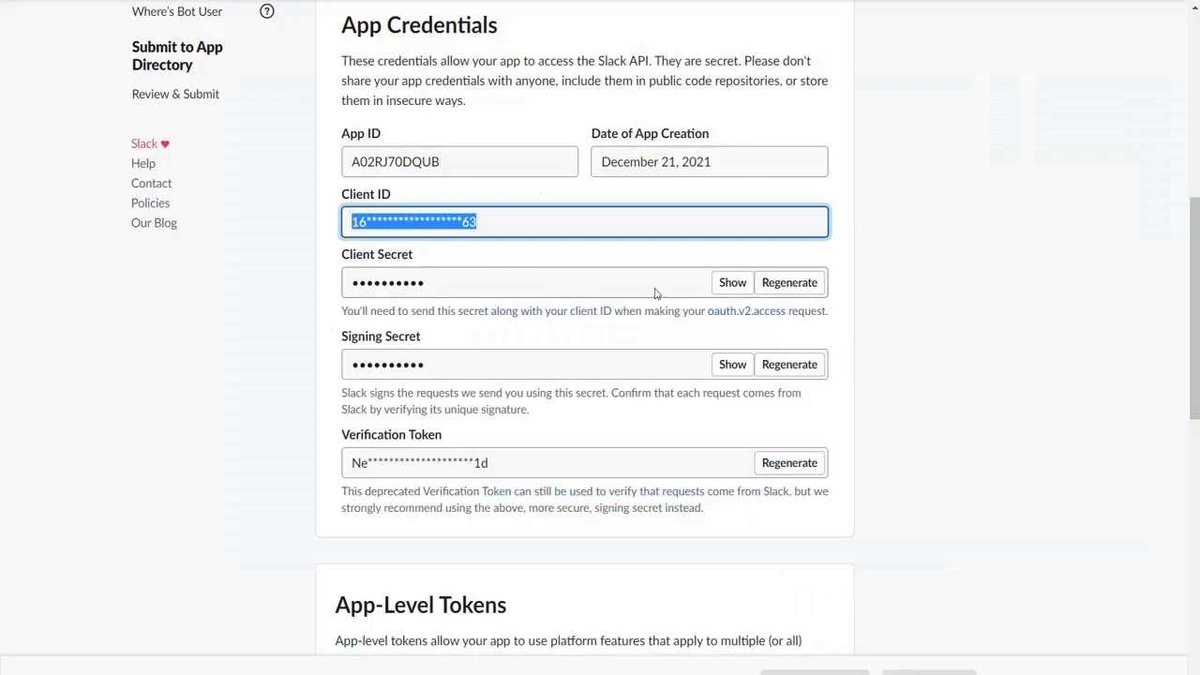
{"action": "left_click", "coordinate": [732, 283]}
{"action": "scroll", "coordinate": [722, 319], "scroll_direction": "up", "scroll_amount": 1}
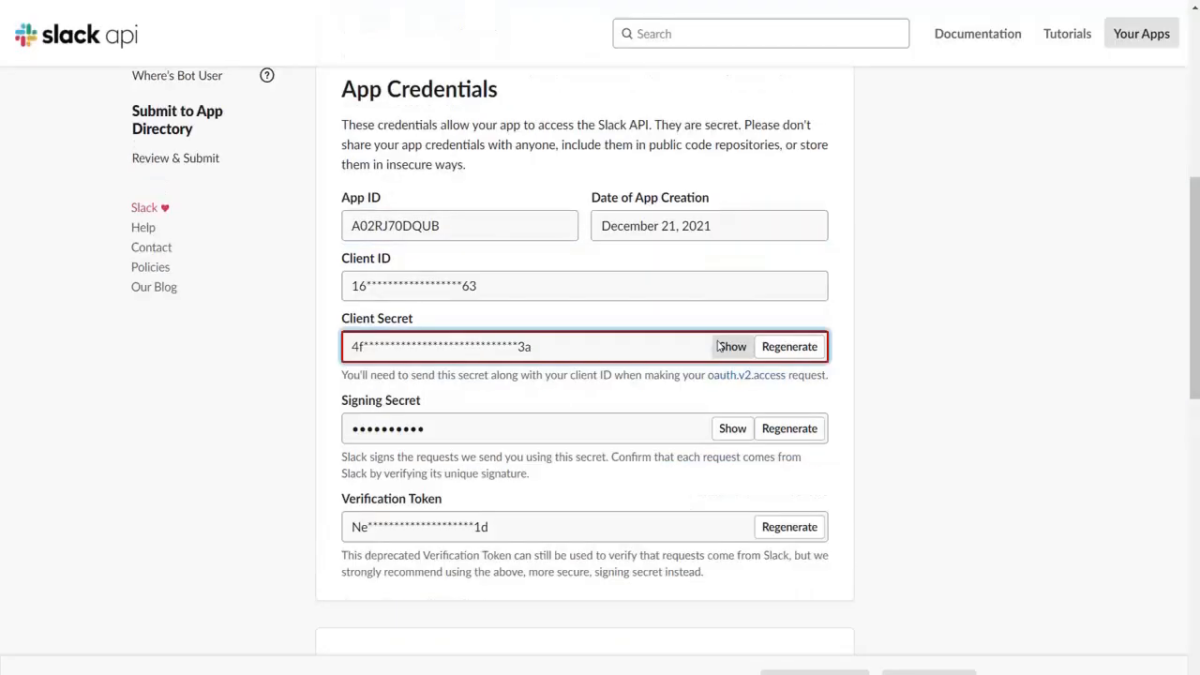
Paste the Slack Client Secret into Joomla's Client Secret field and save the settings.
{"action": "left_click_drag", "start_coordinate": [536, 348], "coordinate": [353, 347]}
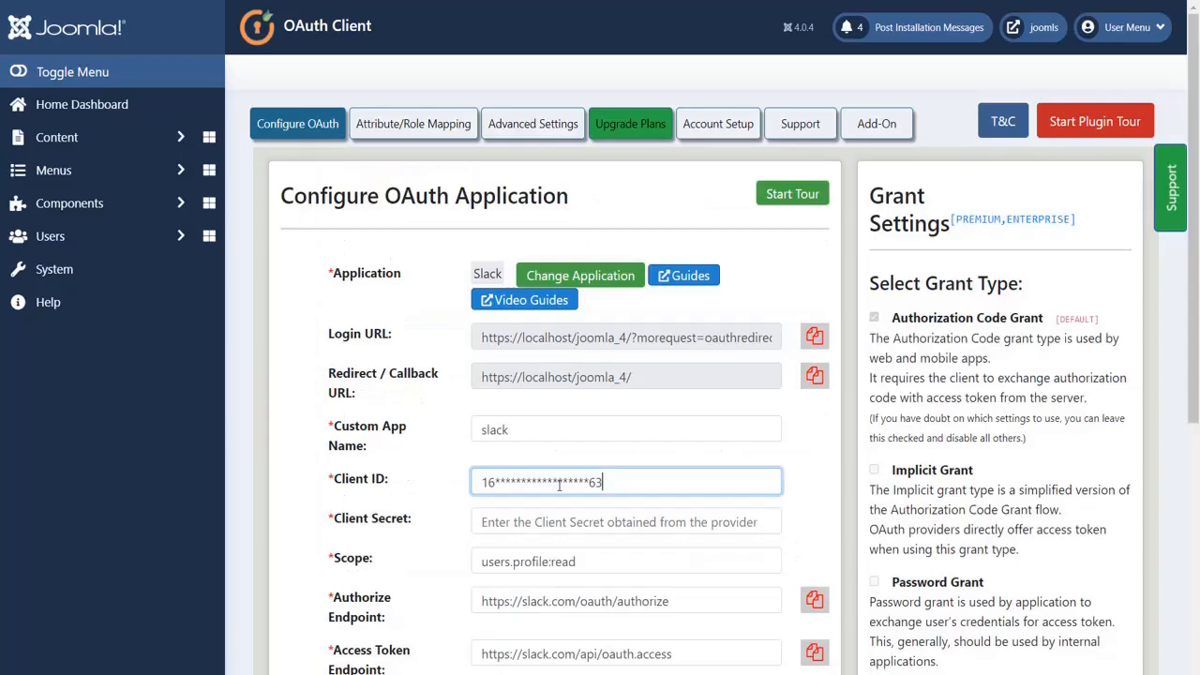
{"action": "left_click", "coordinate": [569, 522]}
{"action": "key", "text": "ctrl+v"}
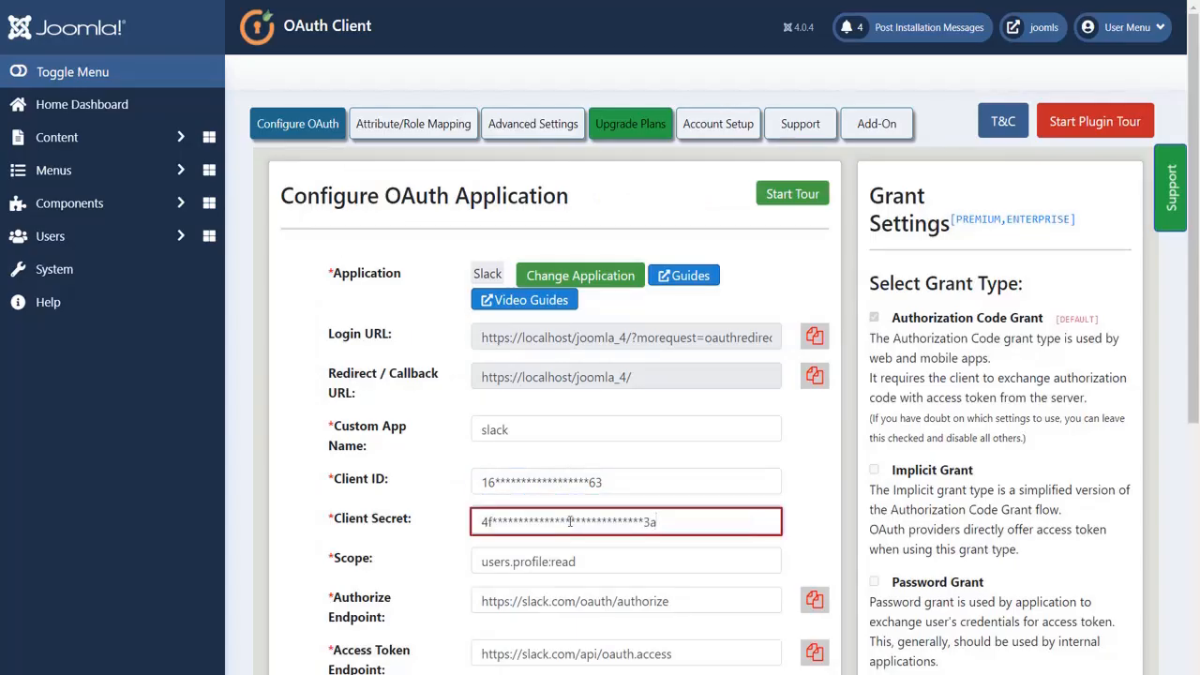
{"action": "scroll", "coordinate": [569, 522], "scroll_direction": "down", "scroll_amount": 3}
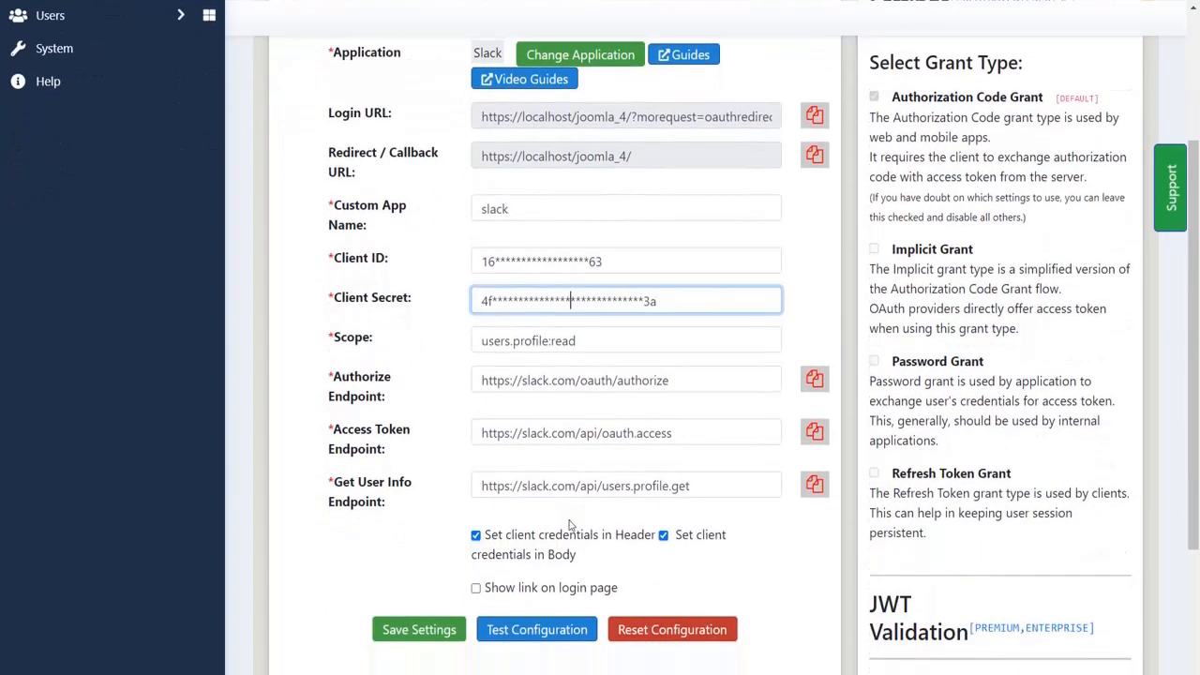
{"action": "left_click", "coordinate": [434, 634]}
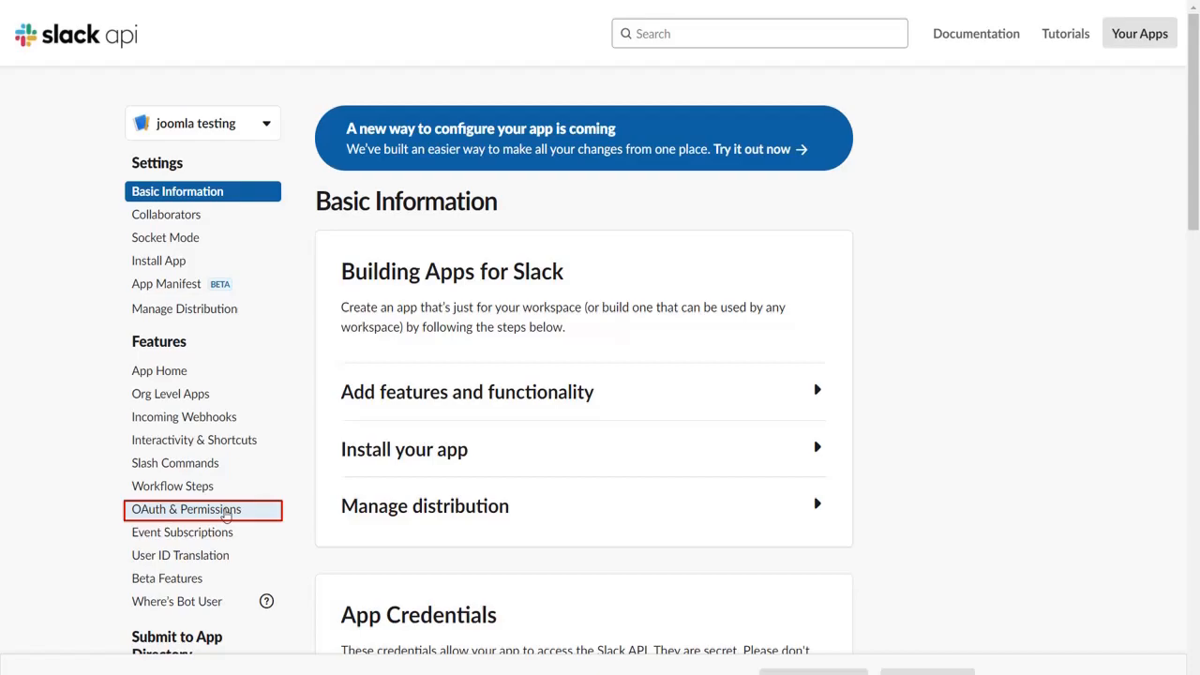
{"action": "left_click", "coordinate": [226, 514]}
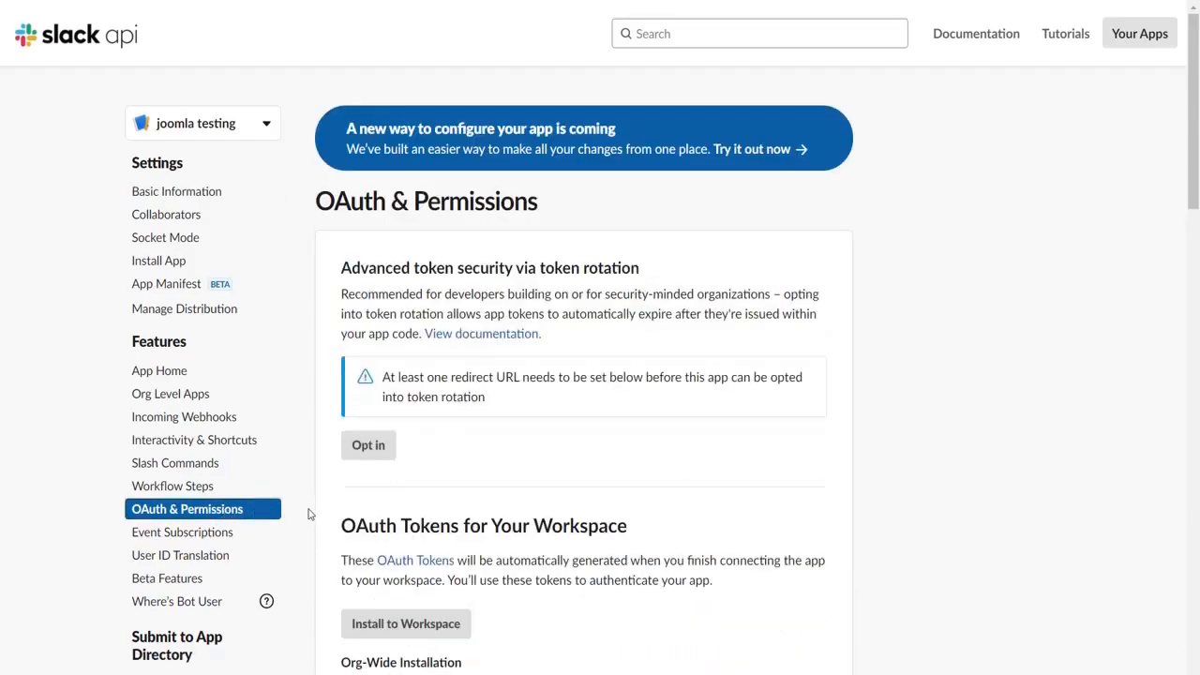
{"action": "scroll", "coordinate": [319, 514], "scroll_direction": "down", "scroll_amount": 8}
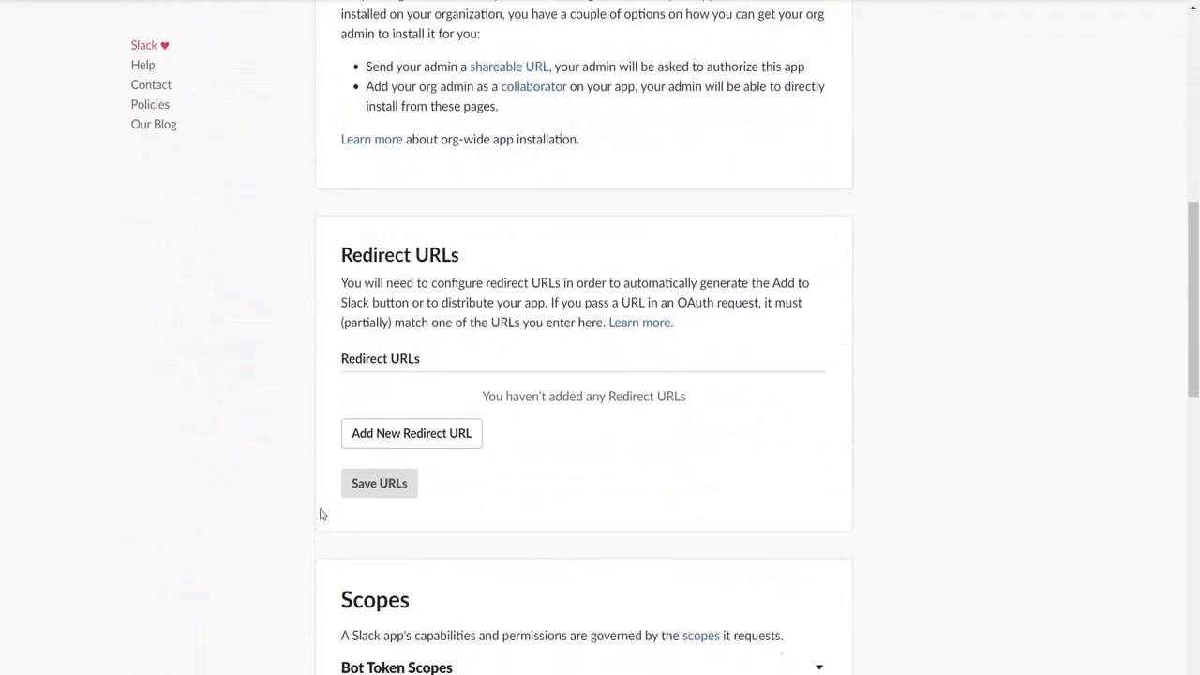
{"action": "left_click", "coordinate": [394, 437]}
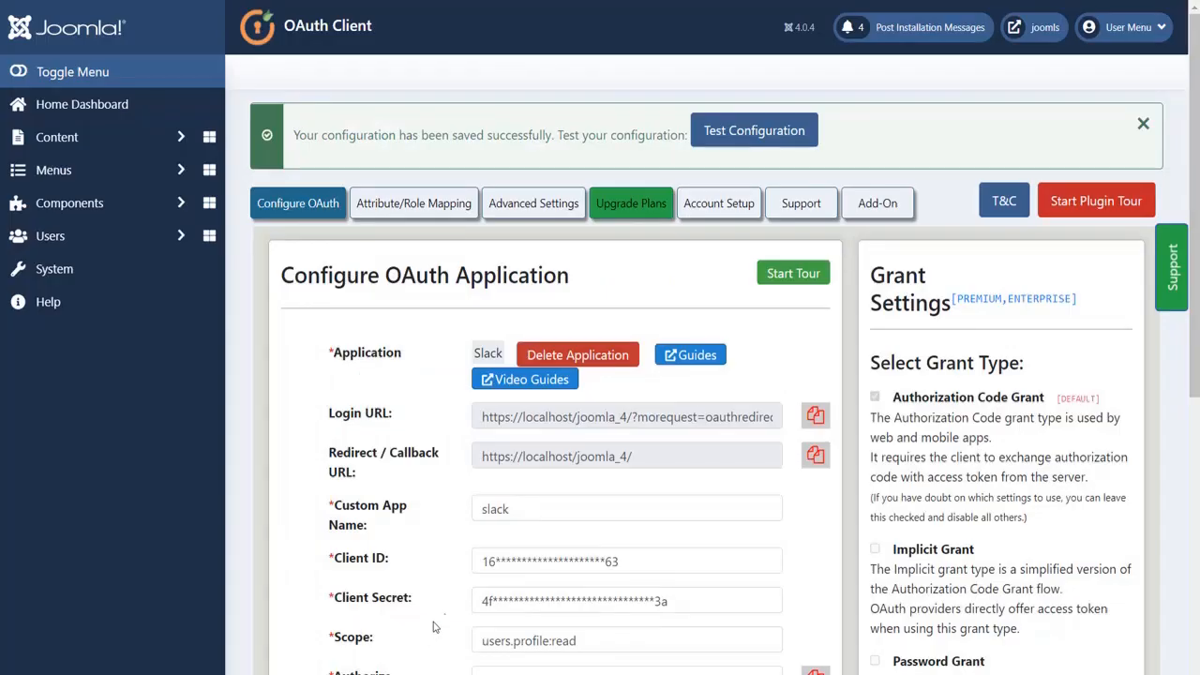
{"action": "left_click", "coordinate": [813, 455]}
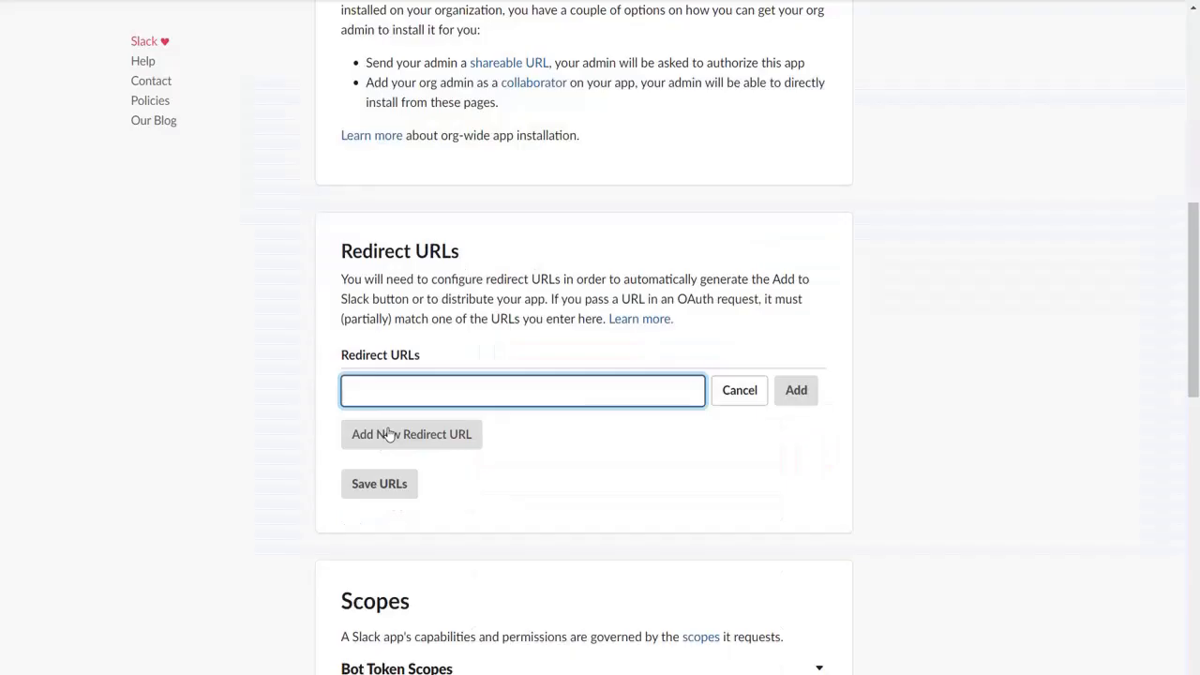
{"action": "key", "text": "ctrl+v"}
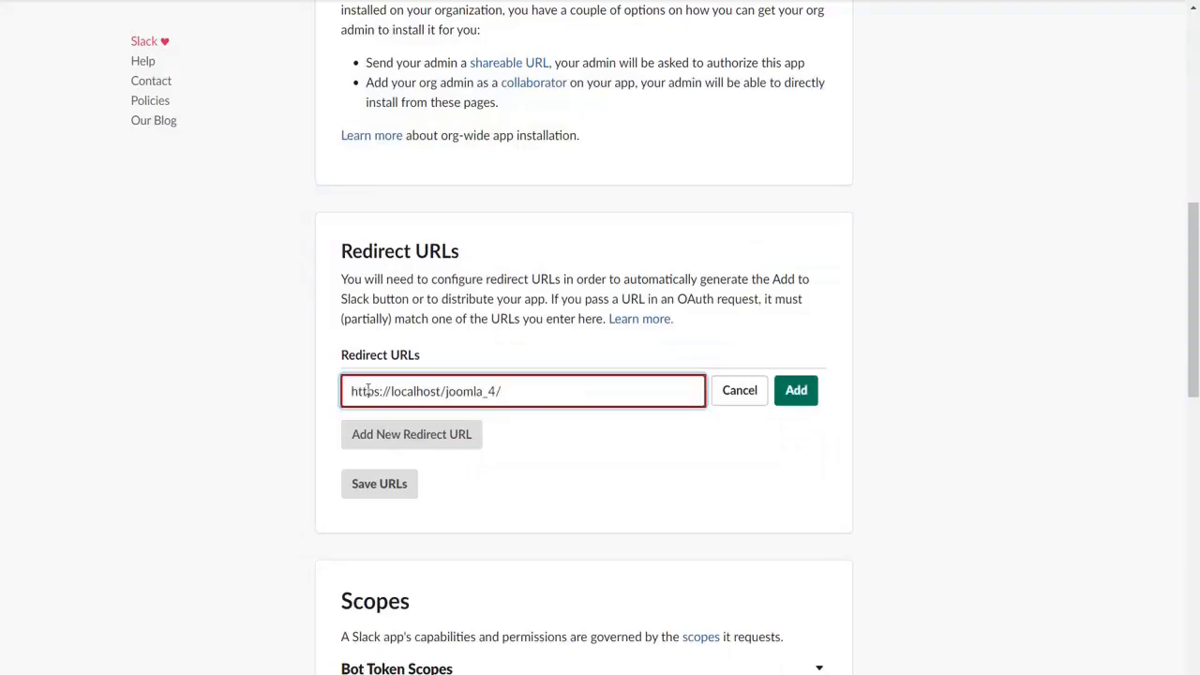
{"action": "left_click", "coordinate": [795, 389]}
{"action": "scroll", "coordinate": [791, 466], "scroll_direction": "up", "scroll_amount": 1}
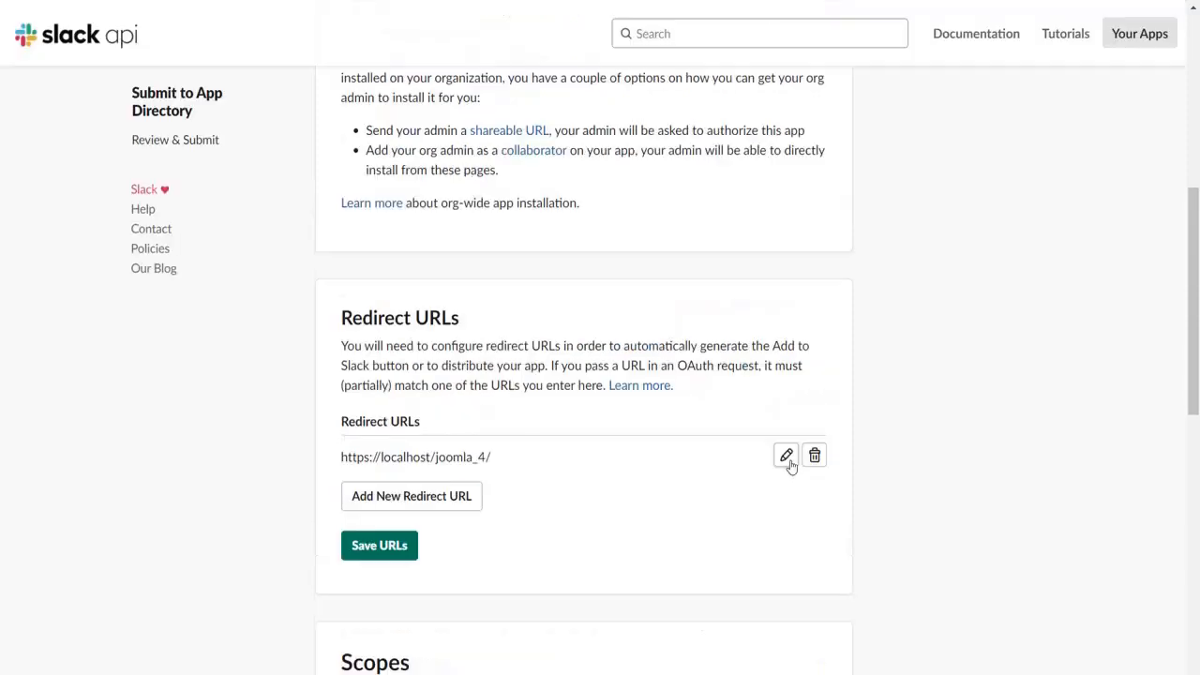
{"action": "left_click", "coordinate": [391, 553]}
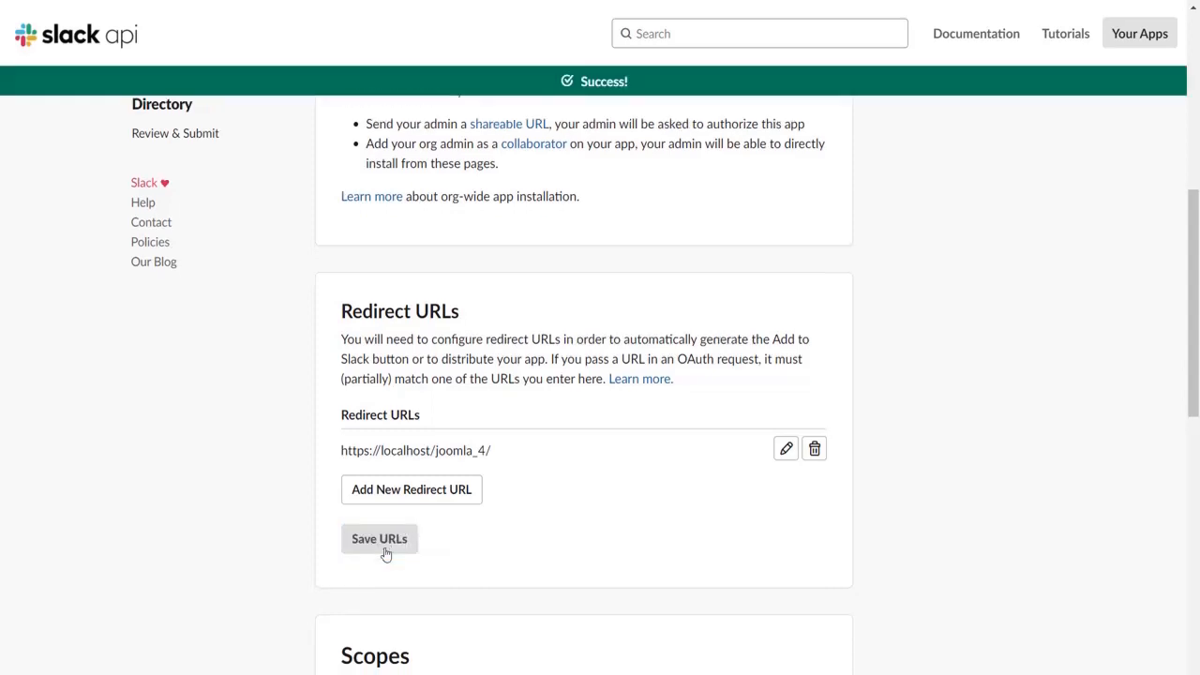
{"action": "scroll", "coordinate": [385, 554], "scroll_direction": "down", "scroll_amount": 2}
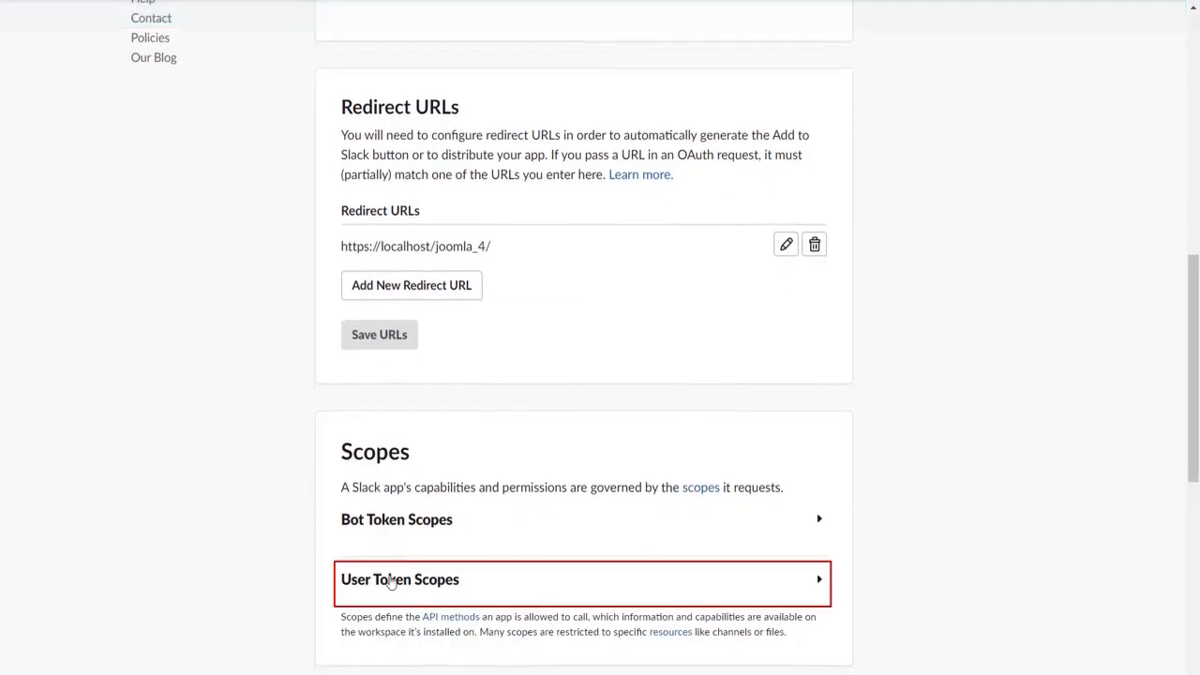
Add users.profile:read under the User Token Scopes section.
{"action": "left_click", "coordinate": [392, 583]}
{"action": "scroll", "coordinate": [392, 583], "scroll_direction": "down", "scroll_amount": 1}
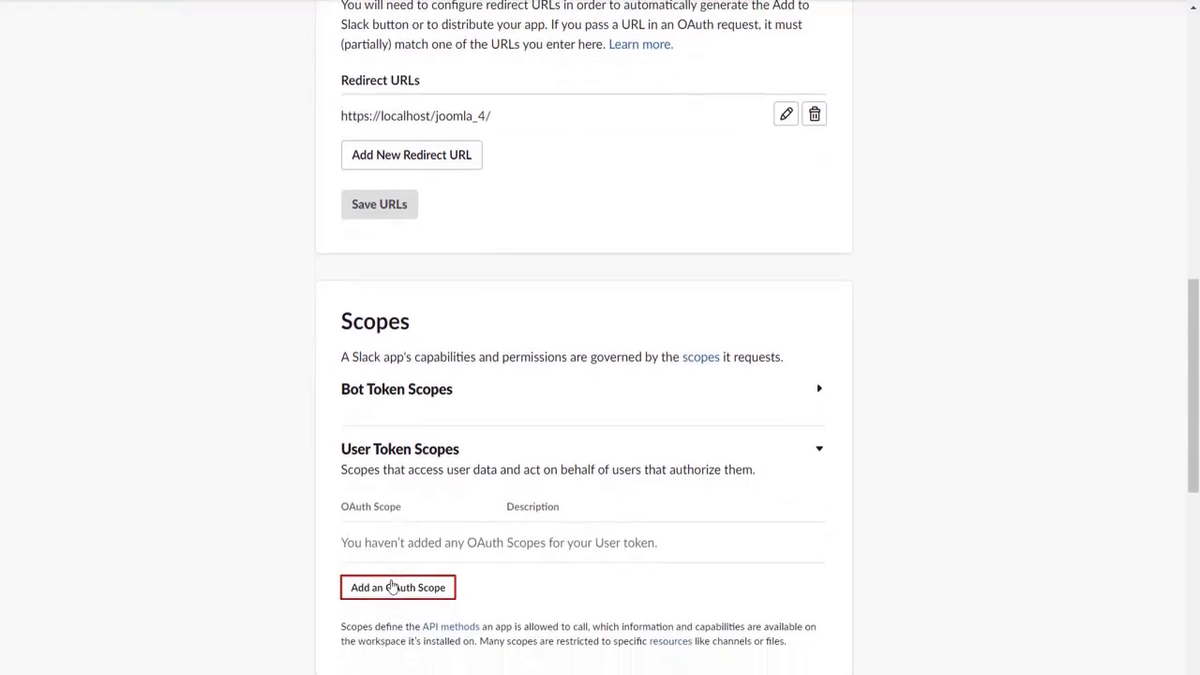
{"action": "left_click", "coordinate": [392, 587]}
{"action": "scroll", "coordinate": [397, 511], "scroll_direction": "down", "scroll_amount": 10}
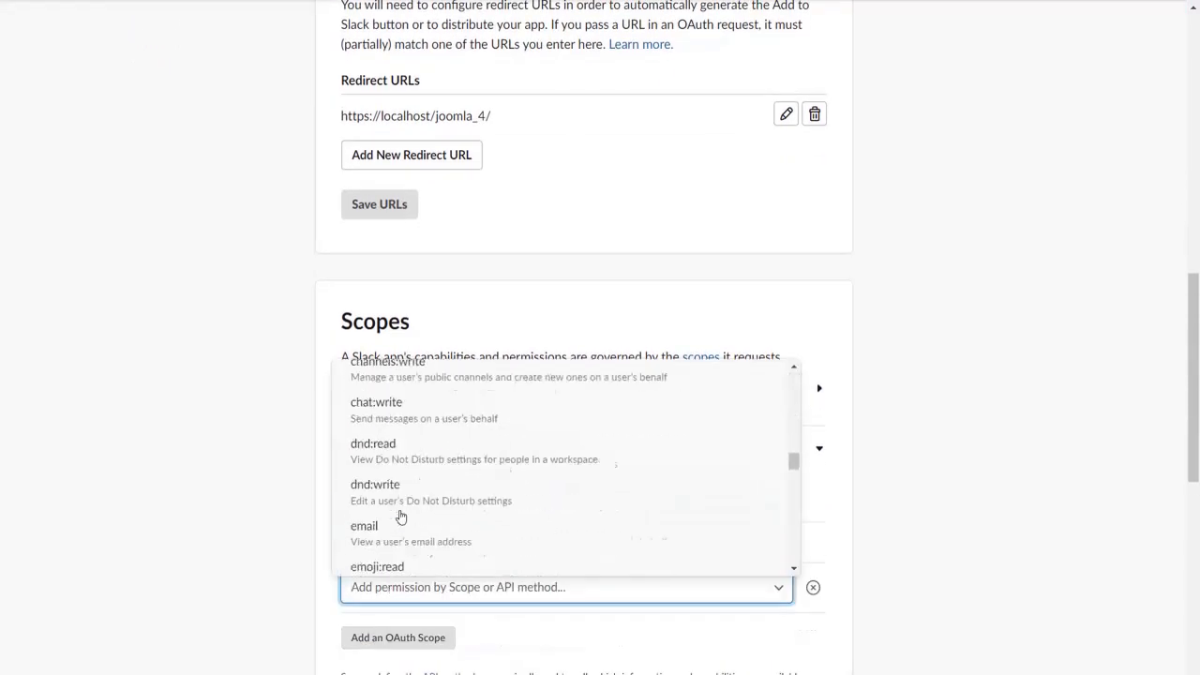
{"action": "scroll", "coordinate": [400, 515], "scroll_direction": "down", "scroll_amount": 15}
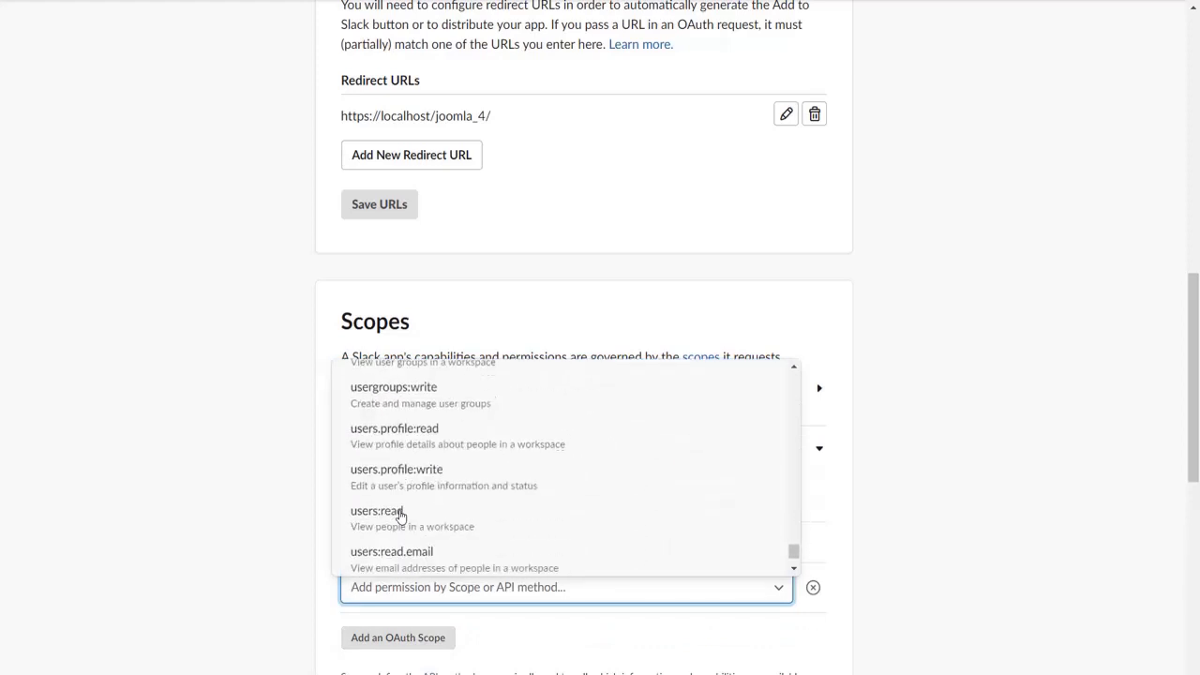
{"action": "left_click", "coordinate": [389, 451]}
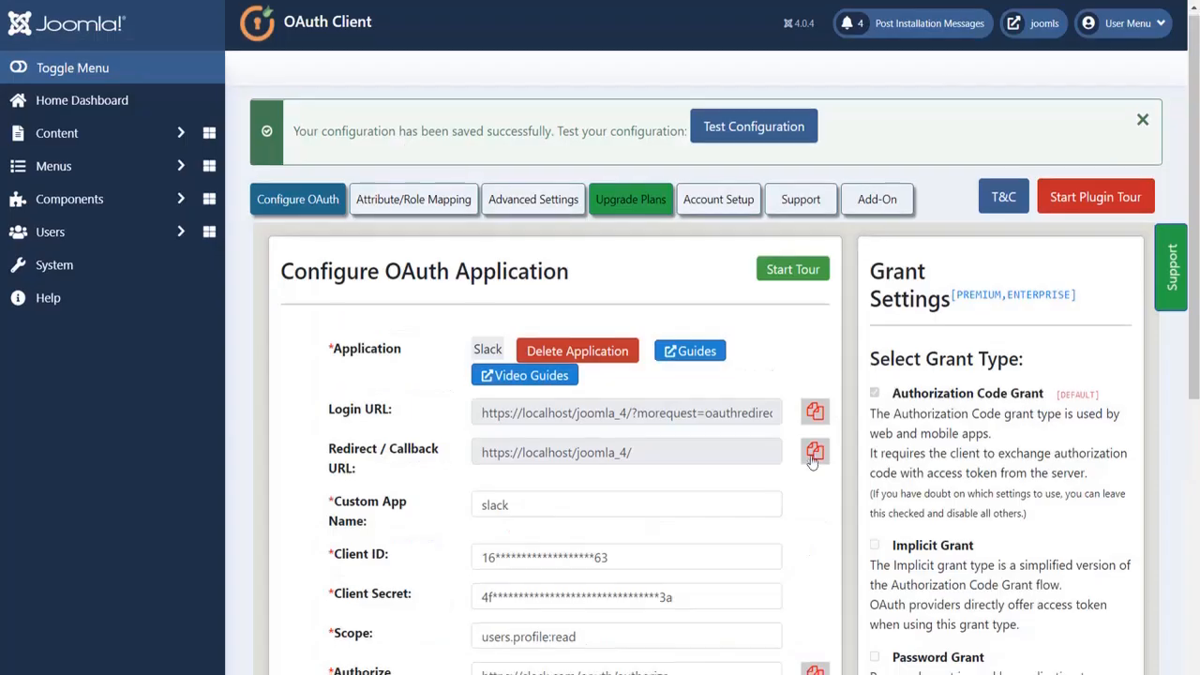
Run Test Configuration and select the 'email' attribute name among the returned Slack attributes.
{"action": "scroll", "coordinate": [812, 462], "scroll_direction": "down", "scroll_amount": 4}
{"action": "scroll", "coordinate": [812, 461], "scroll_direction": "down", "scroll_amount": 1}
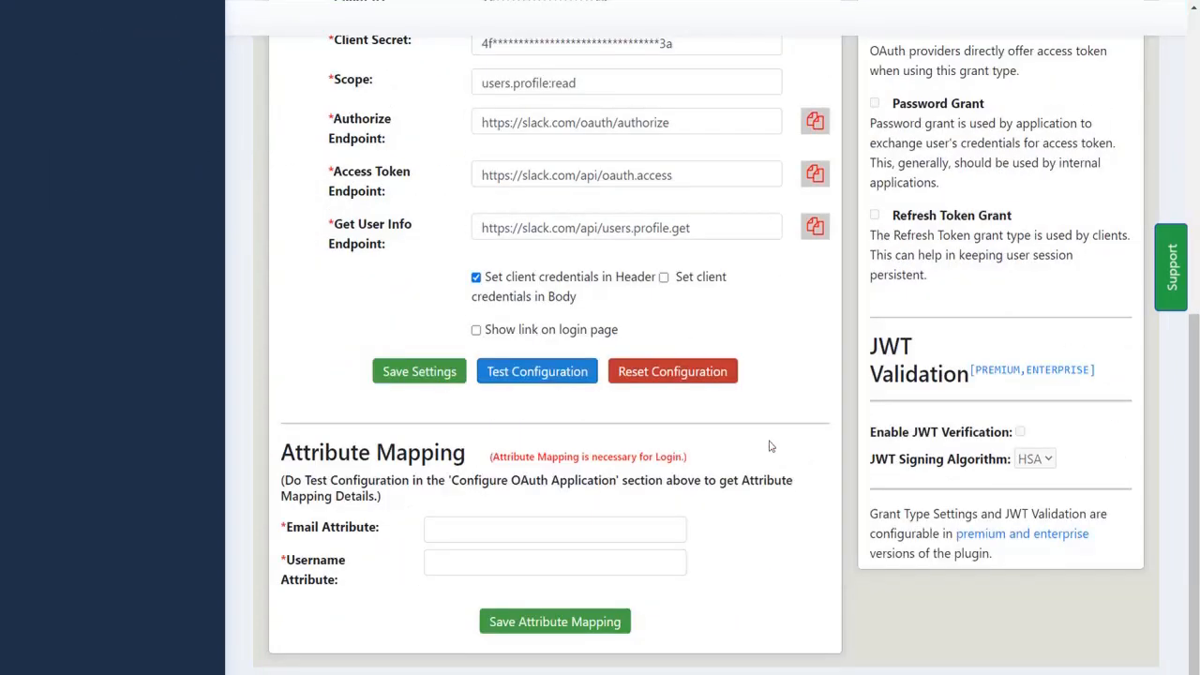
{"action": "left_click", "coordinate": [565, 376]}
{"action": "scroll", "coordinate": [614, 398], "scroll_direction": "down", "scroll_amount": 15}
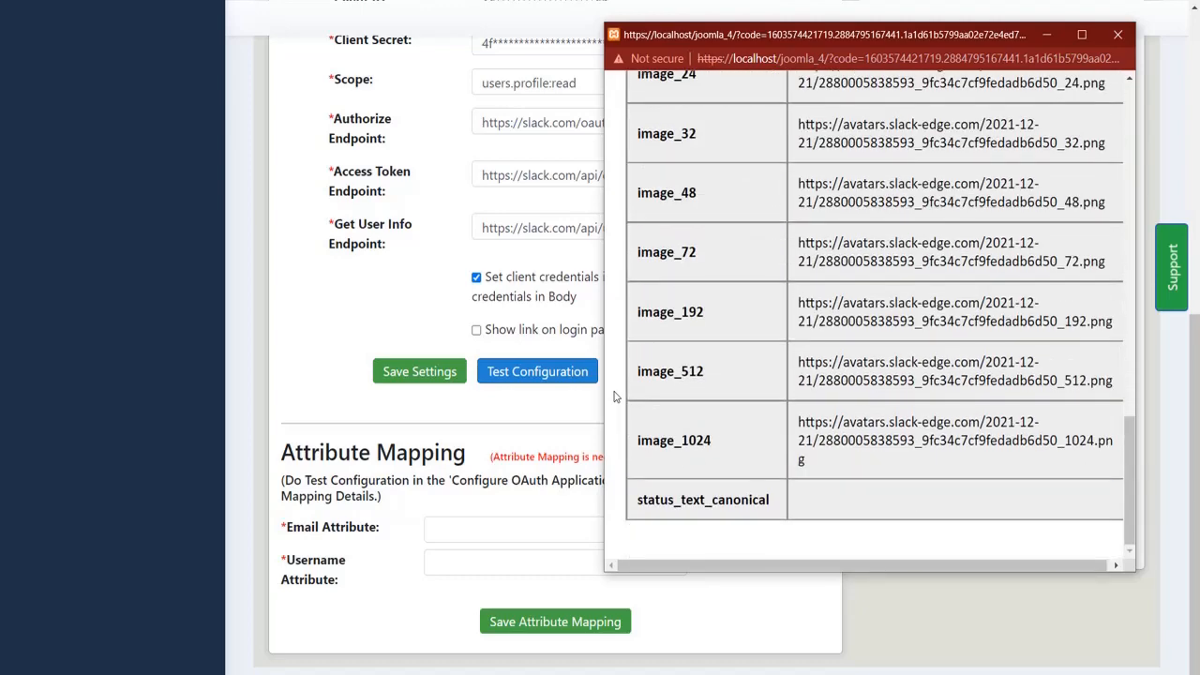
{"action": "scroll", "coordinate": [614, 398], "scroll_direction": "up", "scroll_amount": 6}
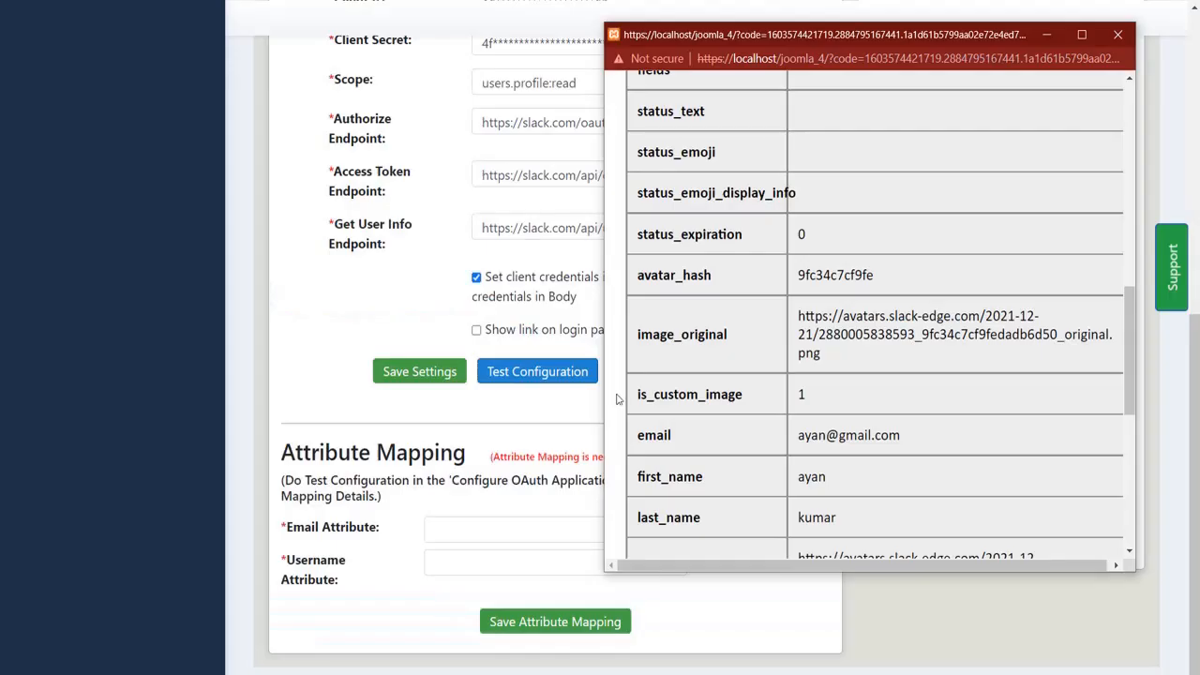
{"action": "left_click_drag", "start_coordinate": [635, 435], "coordinate": [675, 438]}
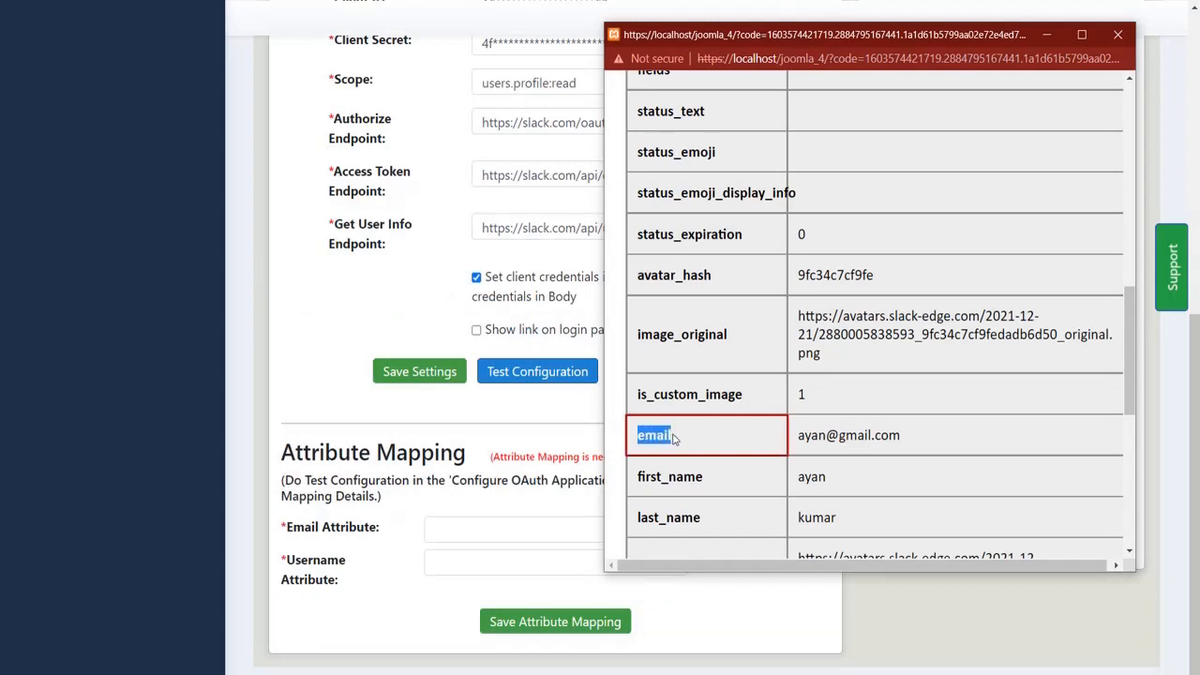
Fill Email Attribute with 'email' and Username Attribute with 'display_name', then save the mapping.
{"action": "left_click", "coordinate": [582, 525]}
{"action": "key", "text": "ctrl+v"}
{"action": "scroll", "coordinate": [673, 375], "scroll_direction": "up", "scroll_amount": 5}
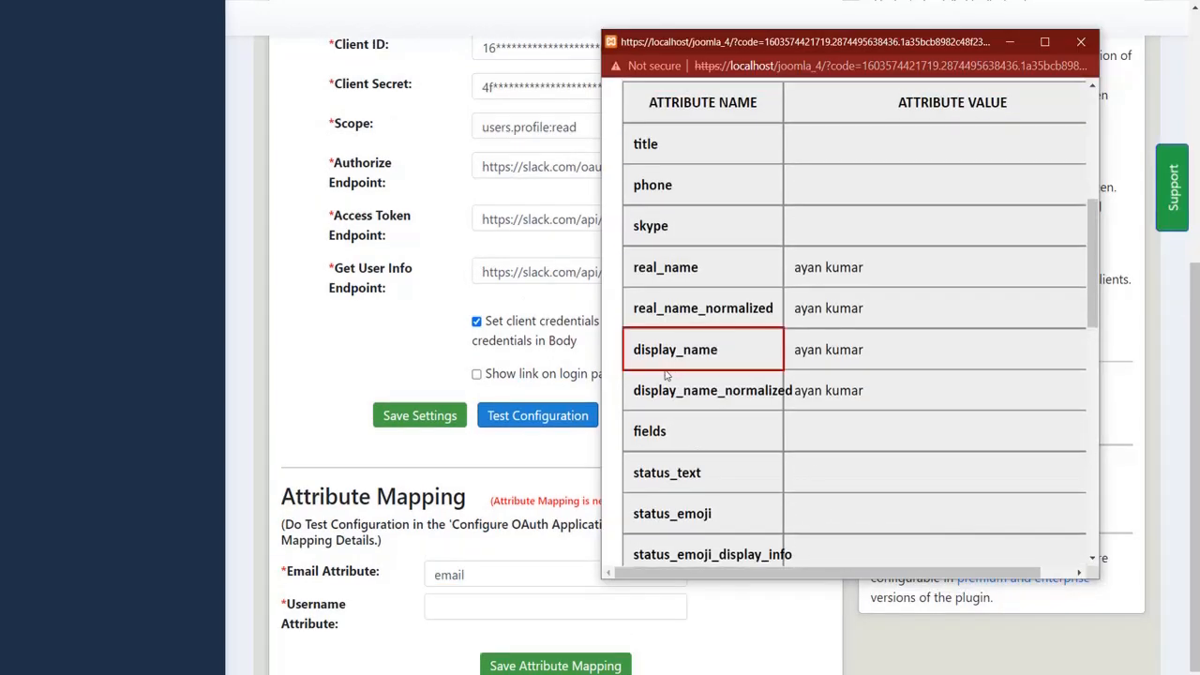
{"action": "left_click_drag", "start_coordinate": [630, 352], "coordinate": [724, 352]}
{"action": "key", "text": "ctrl+c"}
{"action": "left_click", "coordinate": [562, 602]}
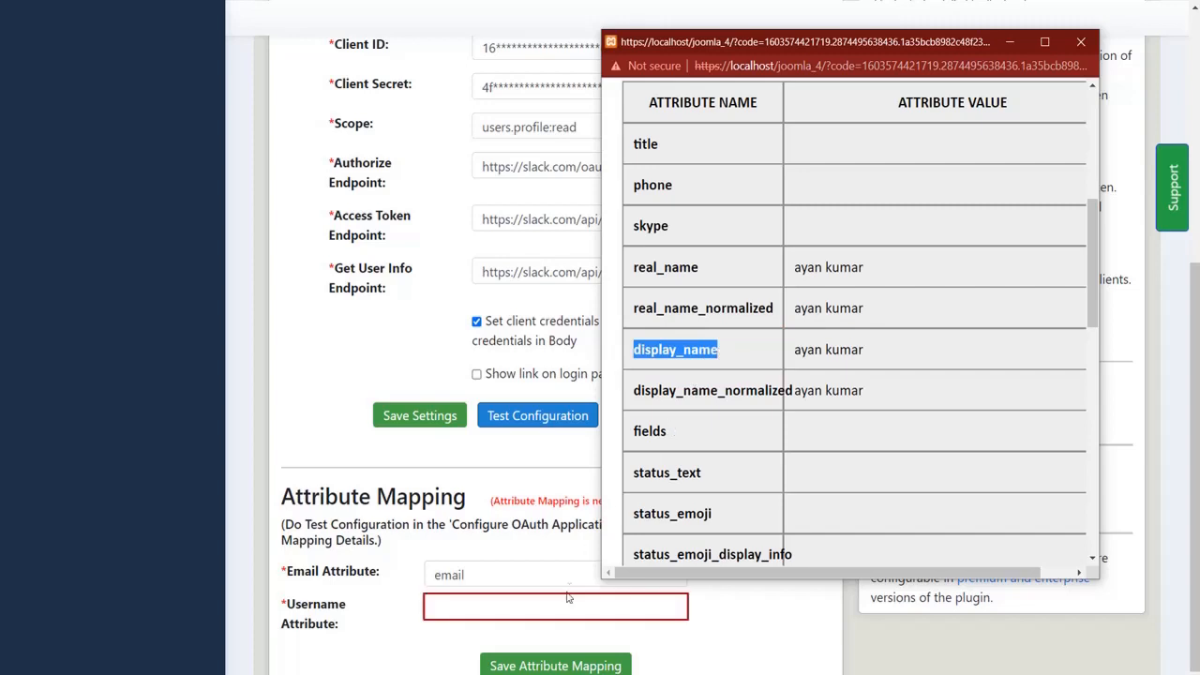
{"action": "key", "text": "ctrl+v"}
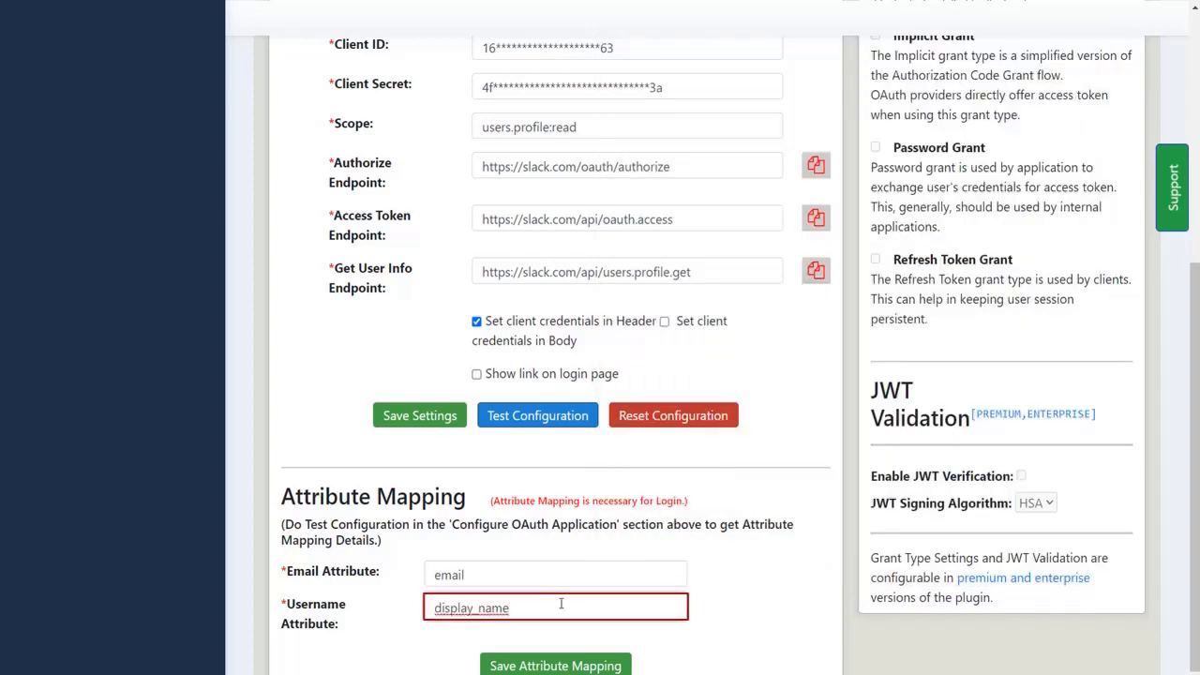
{"action": "scroll", "coordinate": [560, 602], "scroll_direction": "down", "scroll_amount": 1}
{"action": "left_click", "coordinate": [560, 625]}
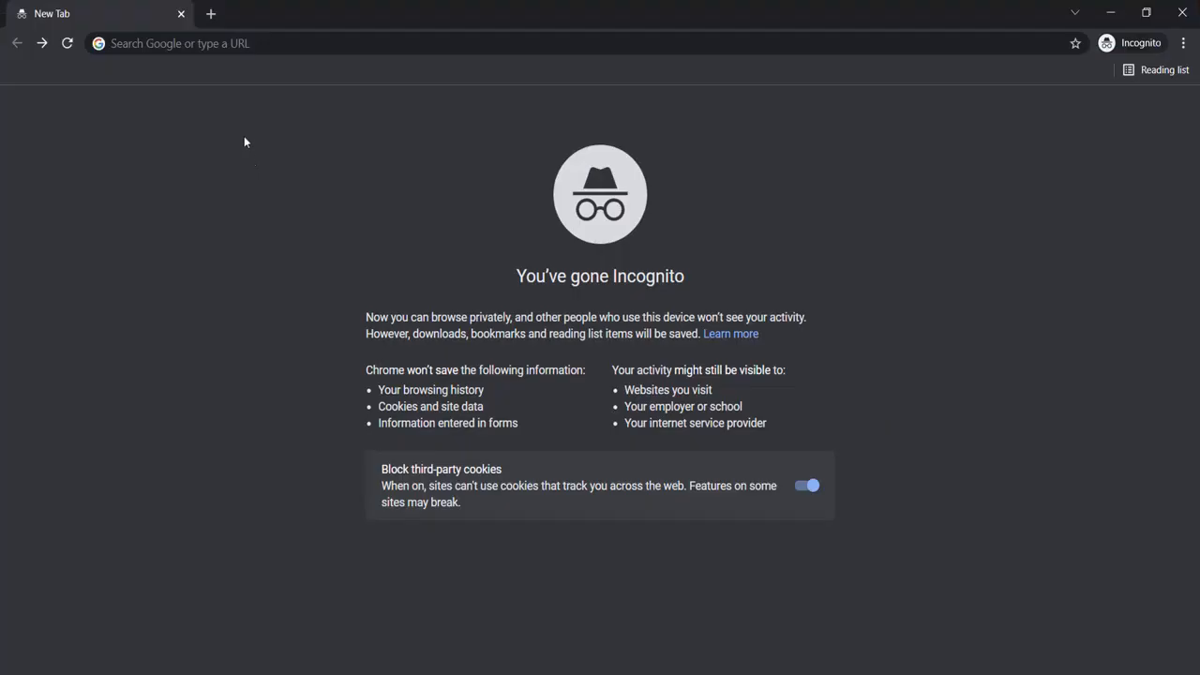
Load the copied SSO login URL in the incognito window and choose the 'joomla' workspace.
{"action": "left_click", "coordinate": [219, 44]}
{"action": "key", "text": "ctrl+v"}
{"action": "key", "text": "Return"}
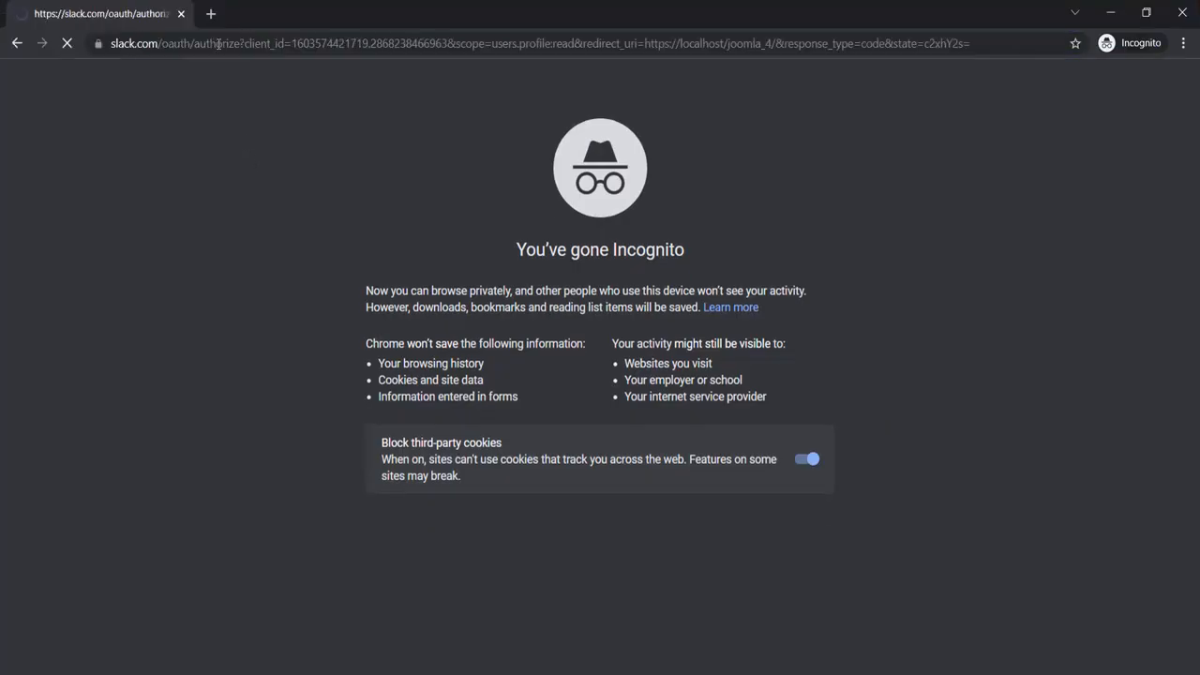
{"action": "type", "text": "j"}
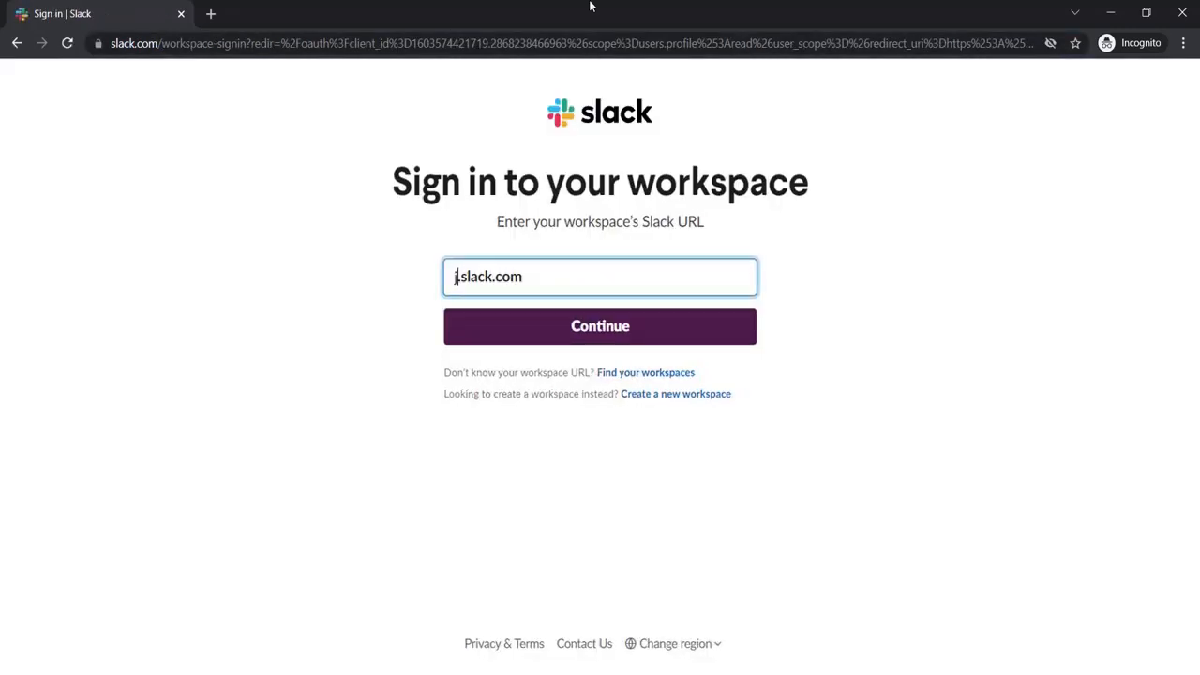
{"action": "type", "text": "oomla"}
{"action": "key", "text": "Return"}
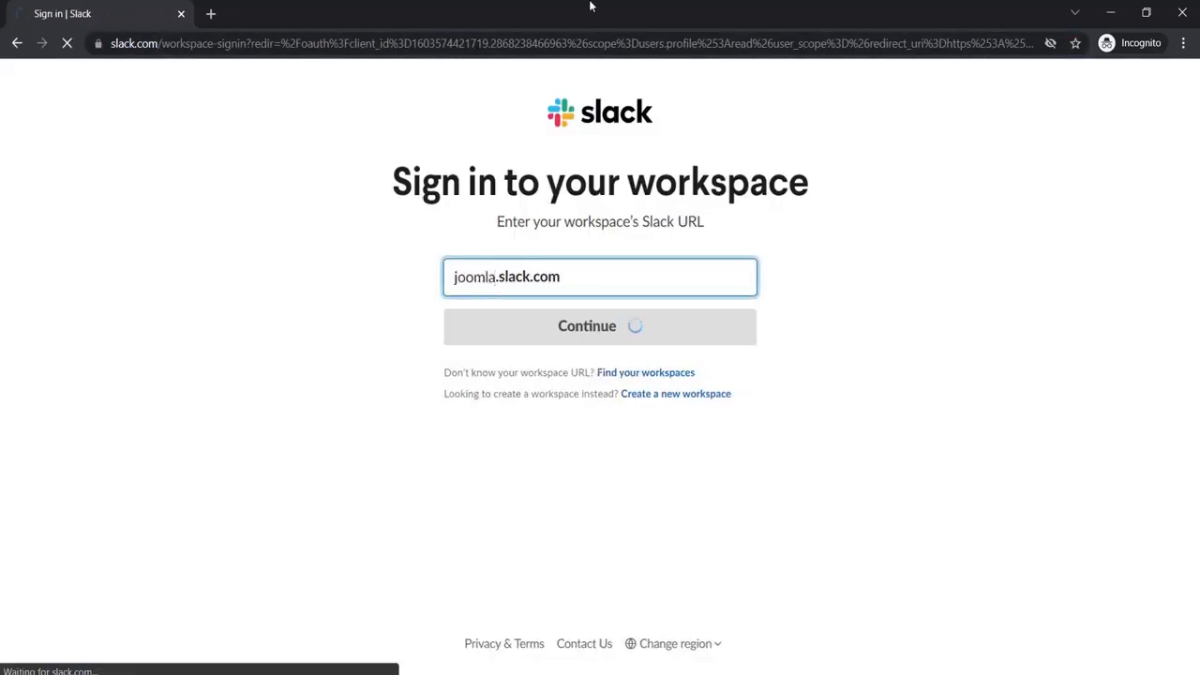
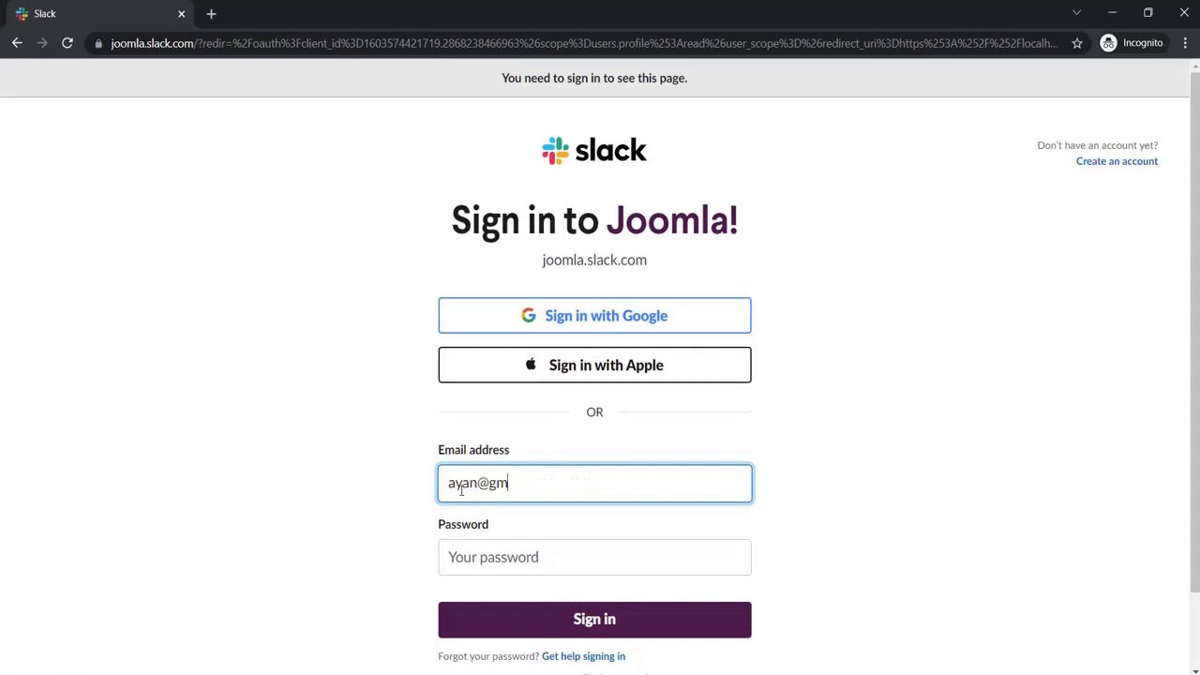
Enter the account e-mail and password and sign in to Slack.
{"action": "left_click", "coordinate": [472, 555]}
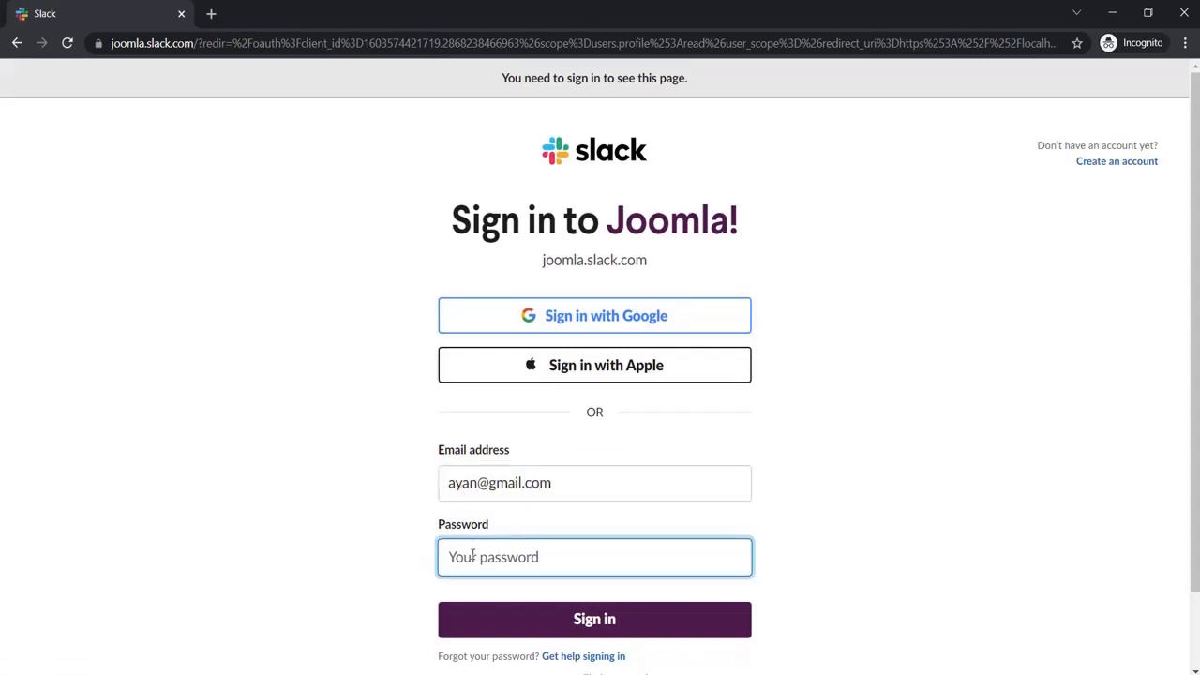
{"action": "type", "text": "**************"}
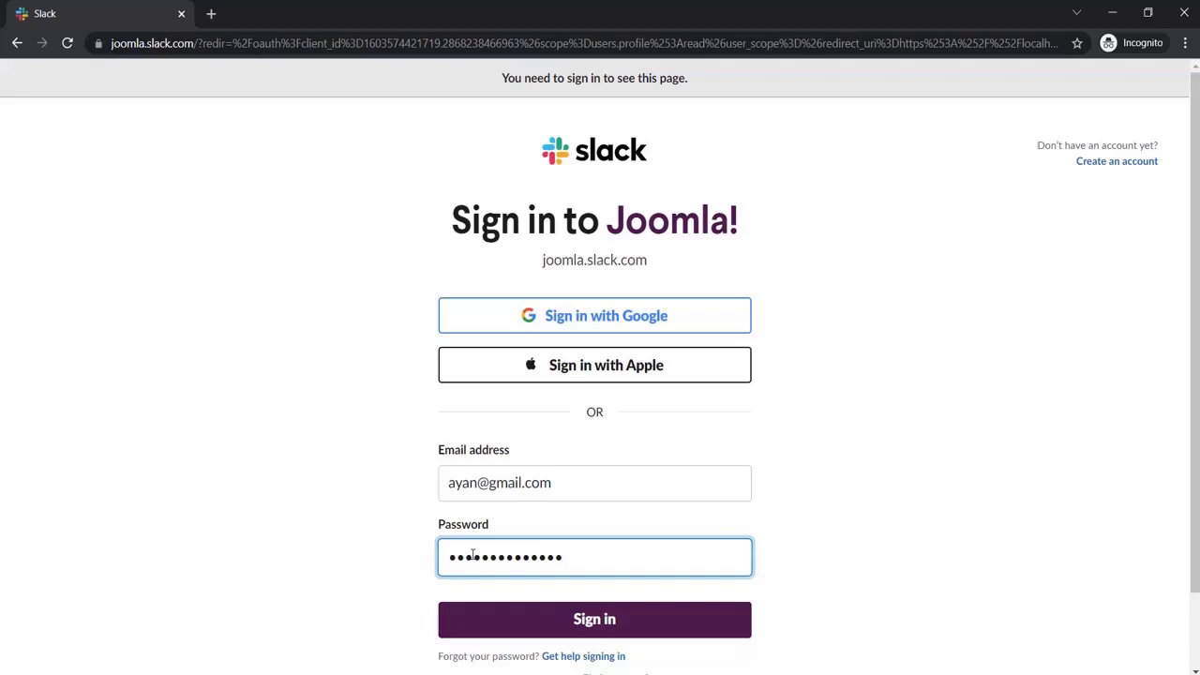
{"action": "left_click", "coordinate": [510, 624]}
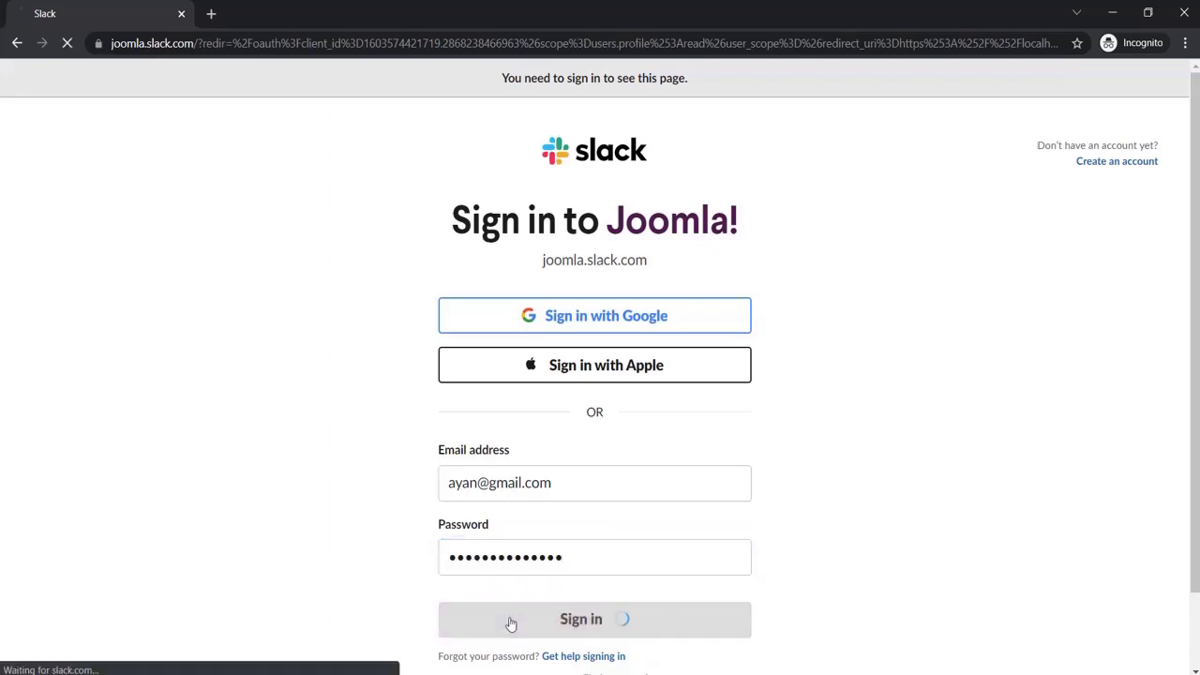